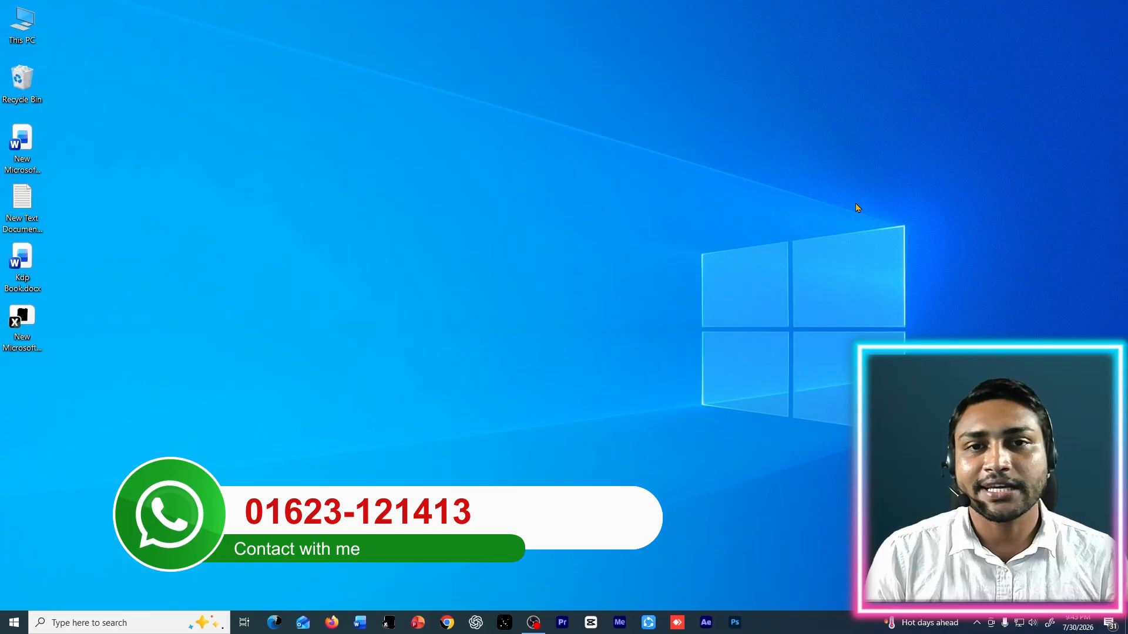
Step: Delete the existing Excel worksheet file from the desktop
right_click(452, 152)
left_click(124, 297)
left_click(23, 329)
right_click(24, 322)
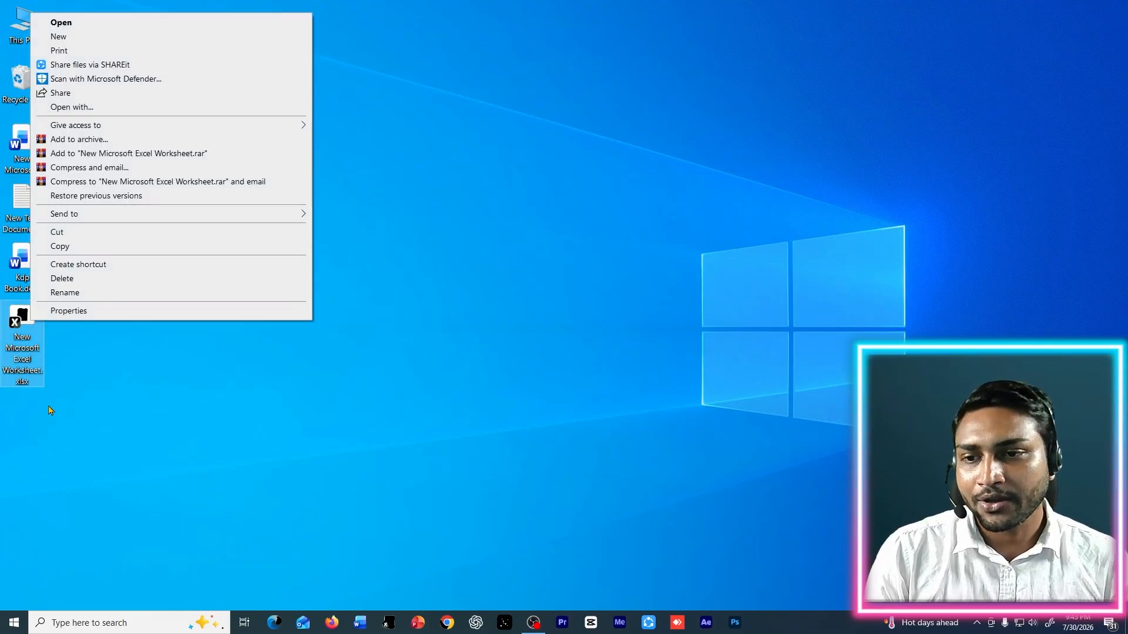
left_click(53, 280)
Step: Create a new Microsoft Excel Worksheet on the desktop with its default name and open it
right_click(426, 161)
mouse_move(468, 279)
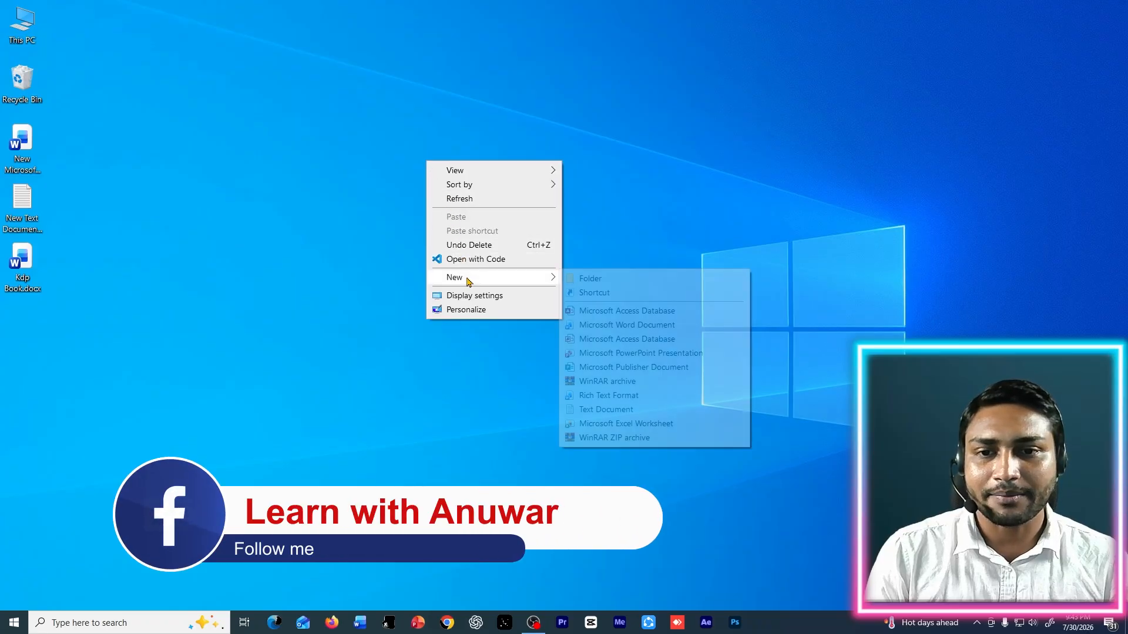
left_click(624, 422)
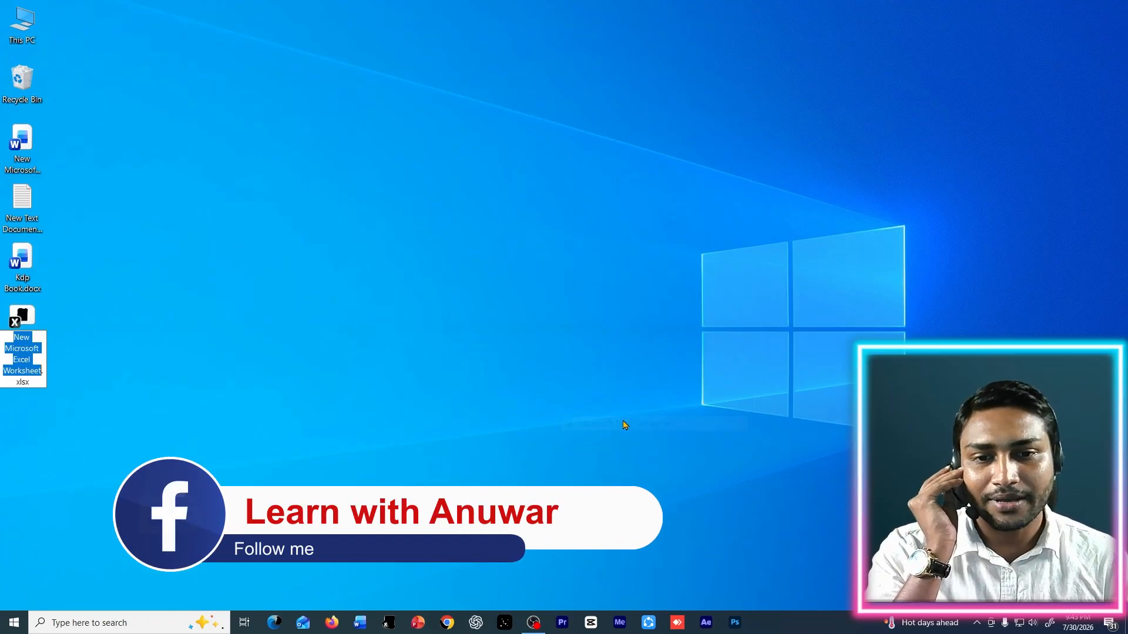
double_click(35, 320)
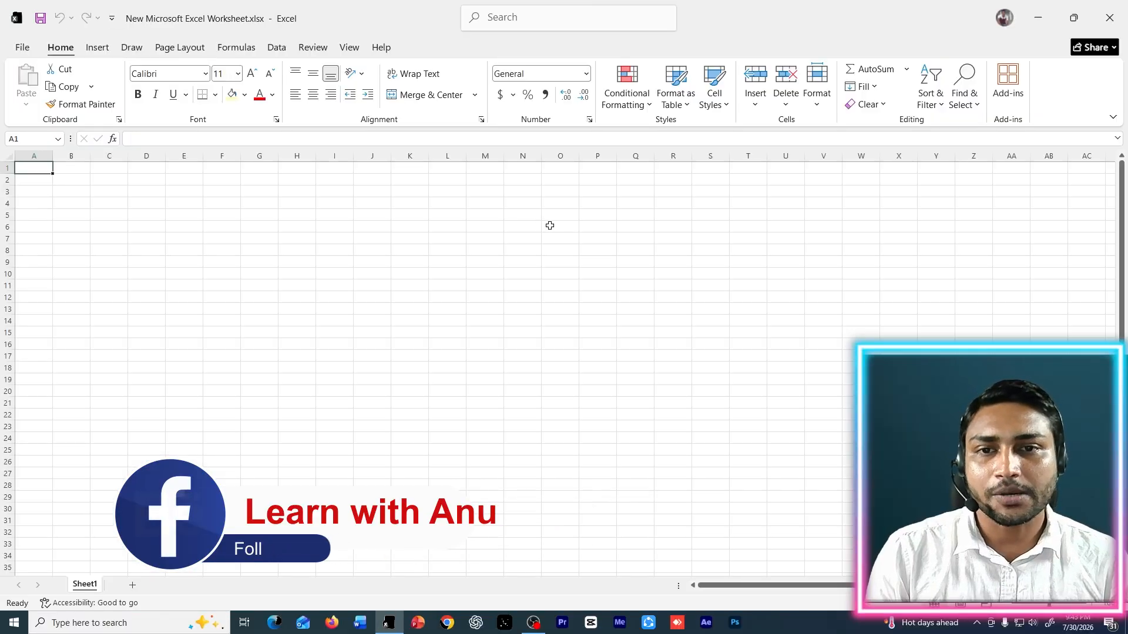
Step: Set the font of all cells in the sheet to Times New Roman, size 24
left_click(276, 274)
key("ctrl+a")
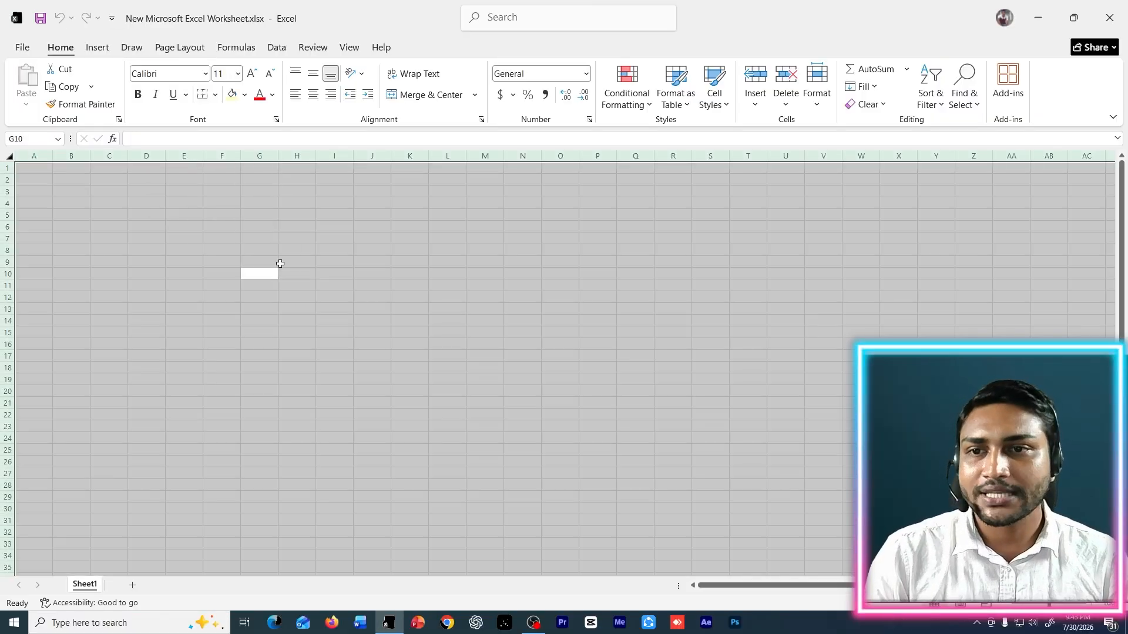
left_click(205, 74)
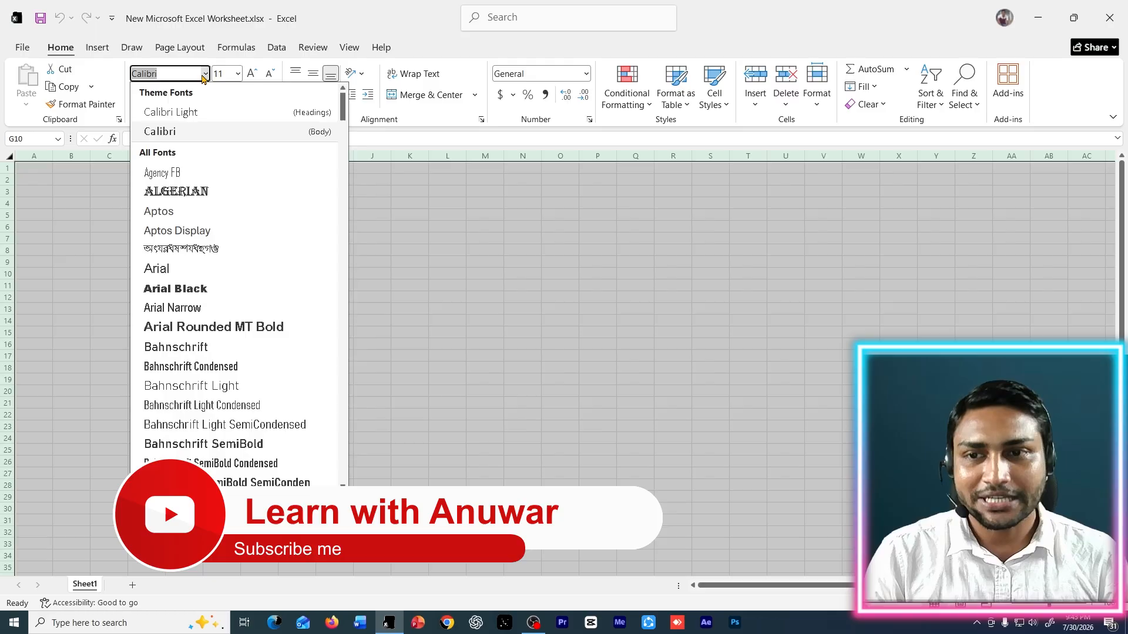
type("Times New Roman")
key("Return")
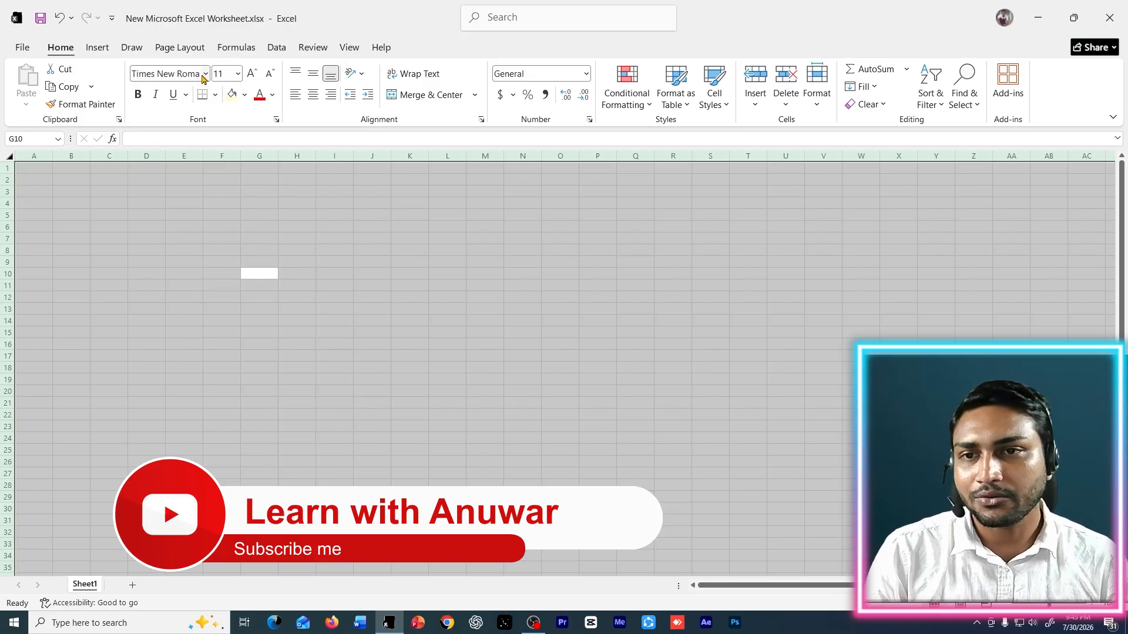
left_click(237, 76)
left_click(226, 272)
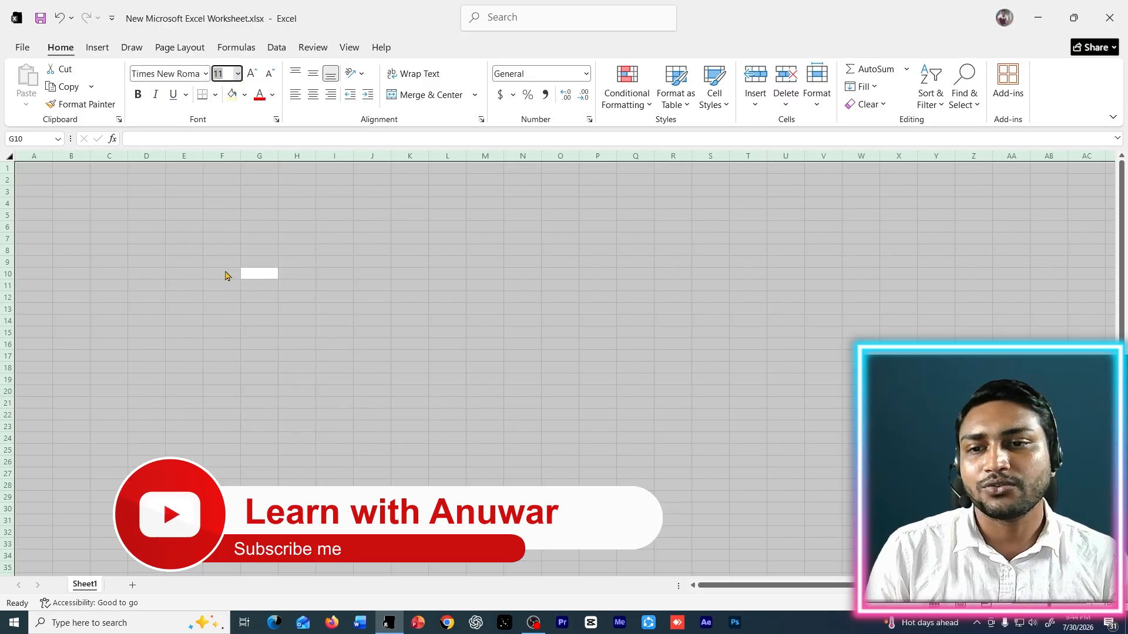
left_click(485, 296)
scroll(618, 303, "up", 3)
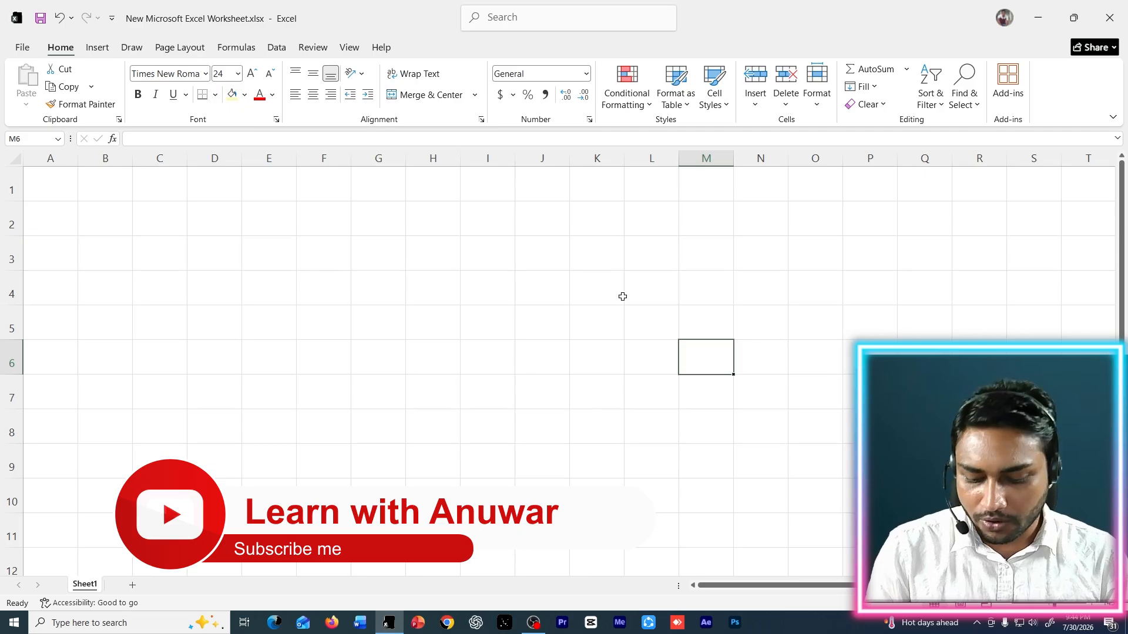
left_click(493, 283)
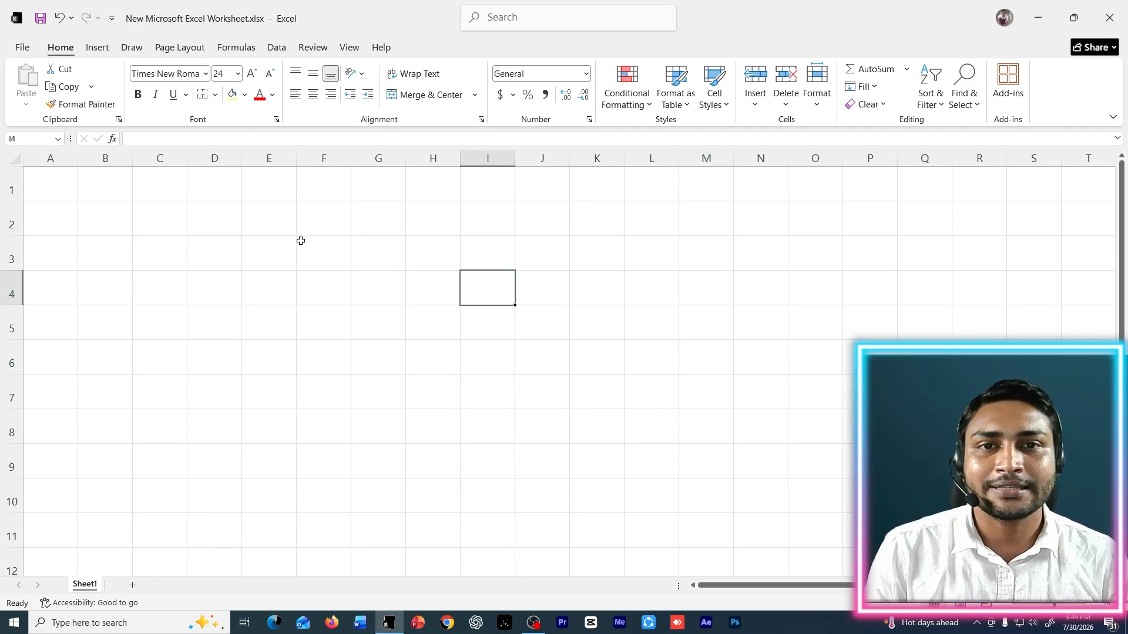
left_click(364, 261)
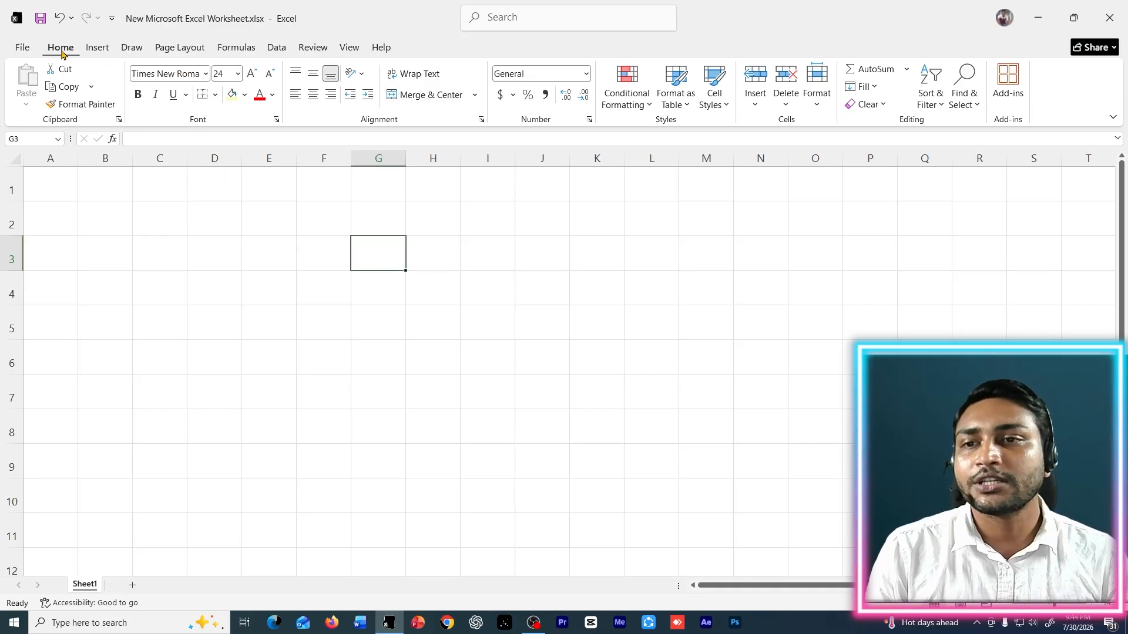
left_click(587, 75)
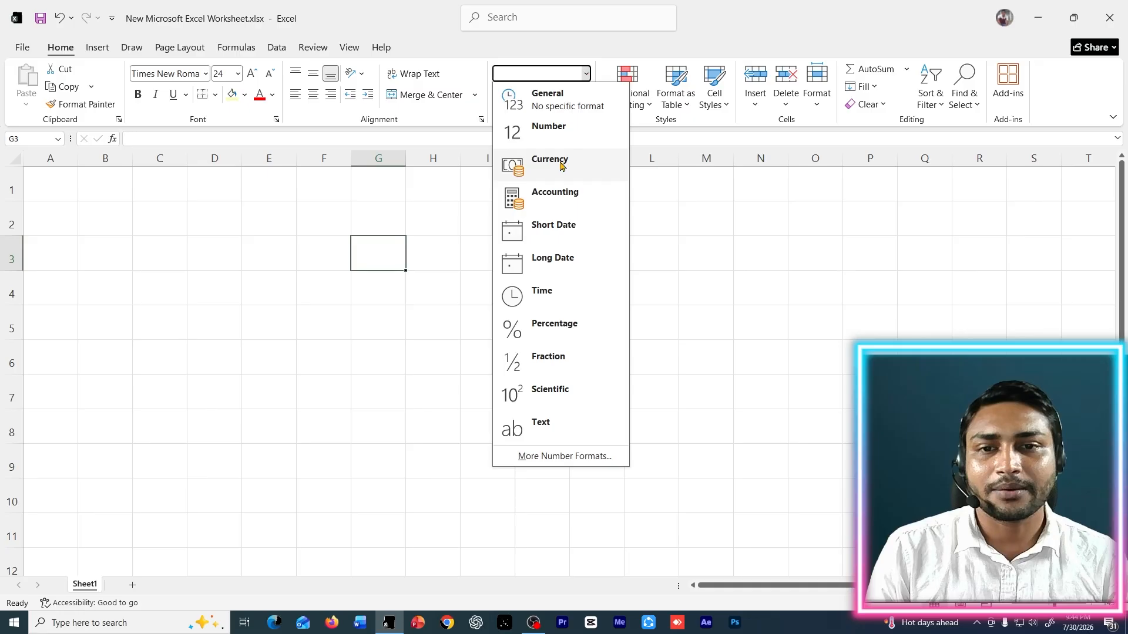
left_click(370, 249)
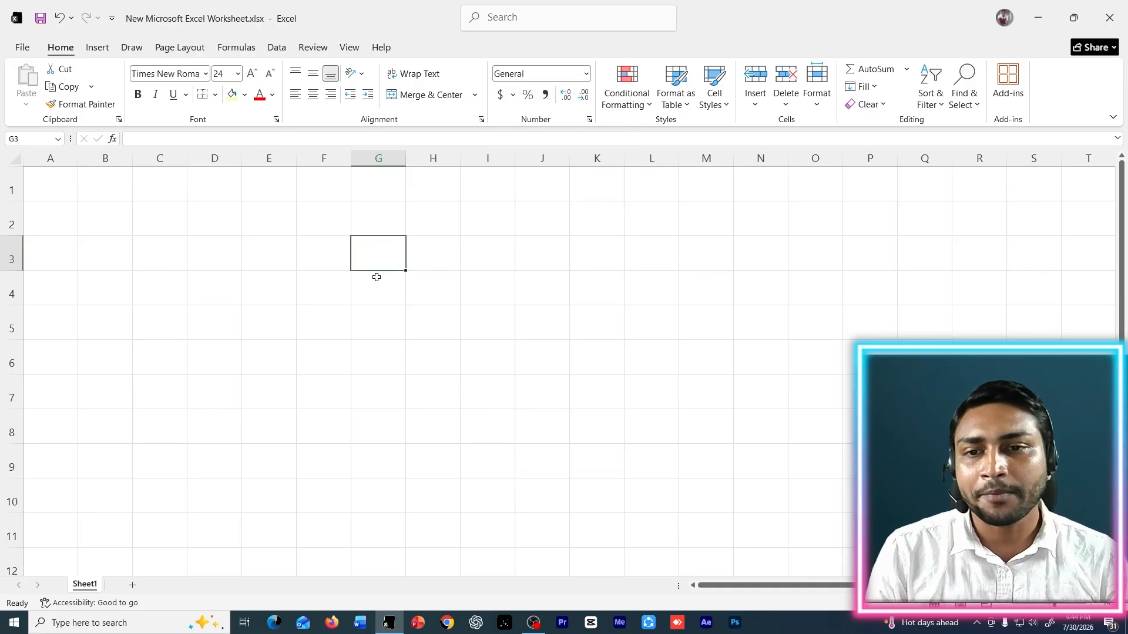
left_click(377, 307)
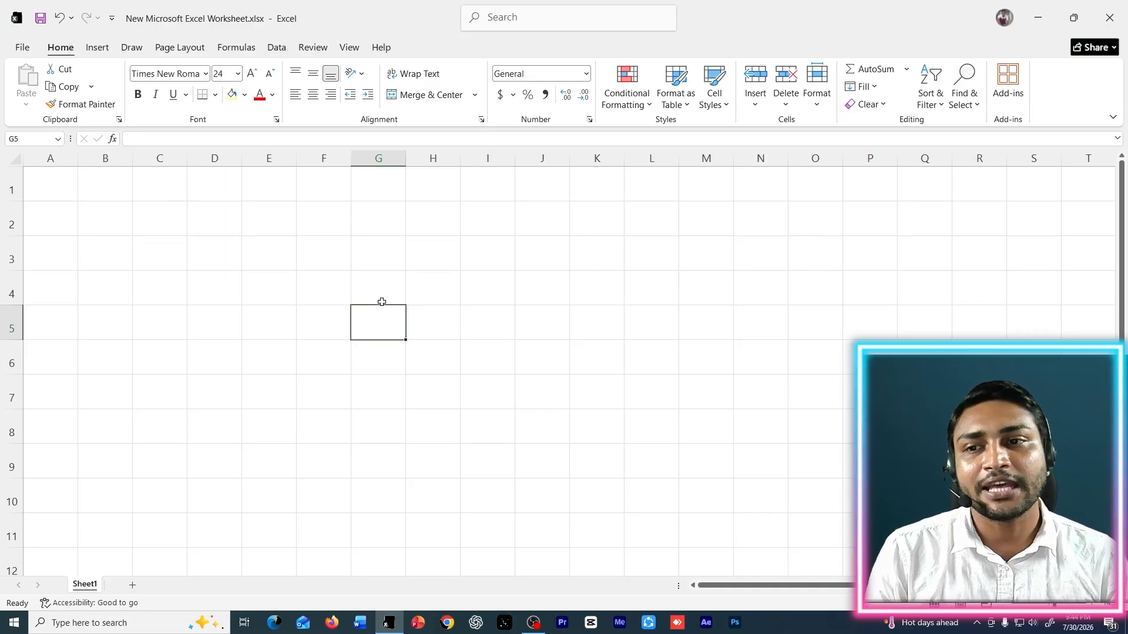
left_click(465, 280)
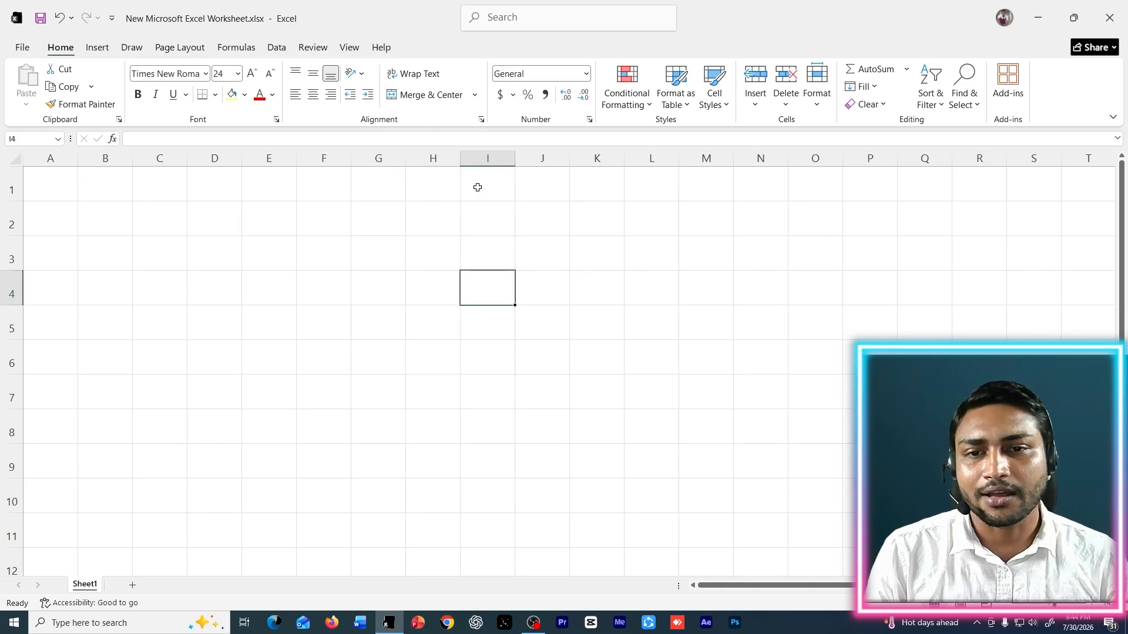
Step: Enter the heading "Amount" in cell I1 and widen column I to fit it
left_click(482, 187)
type("A")
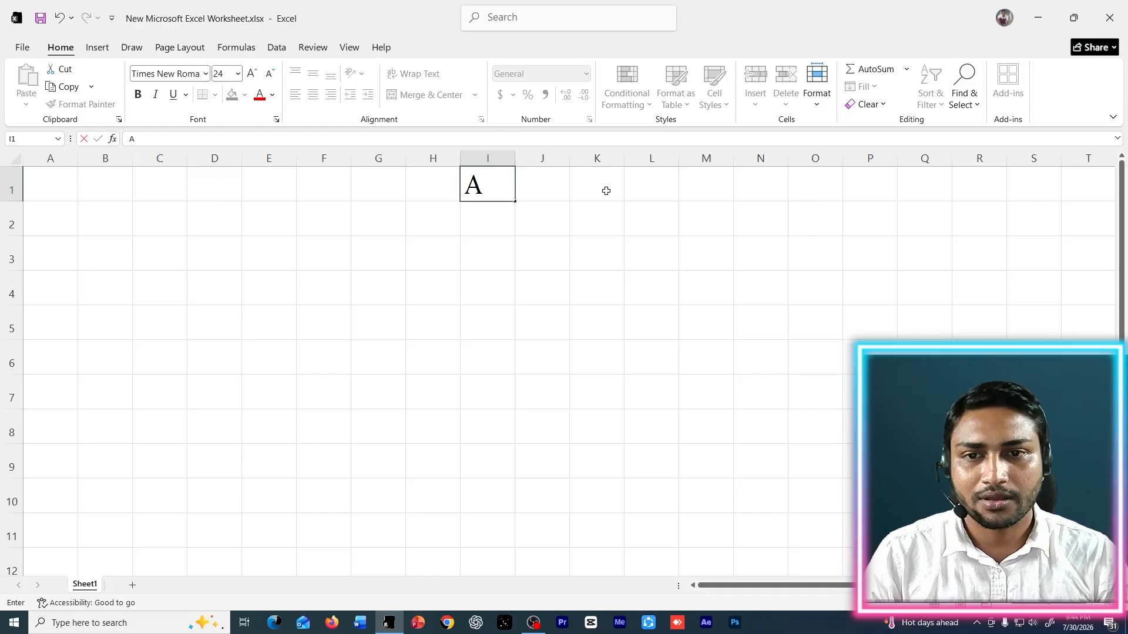
type("mount")
key("Return")
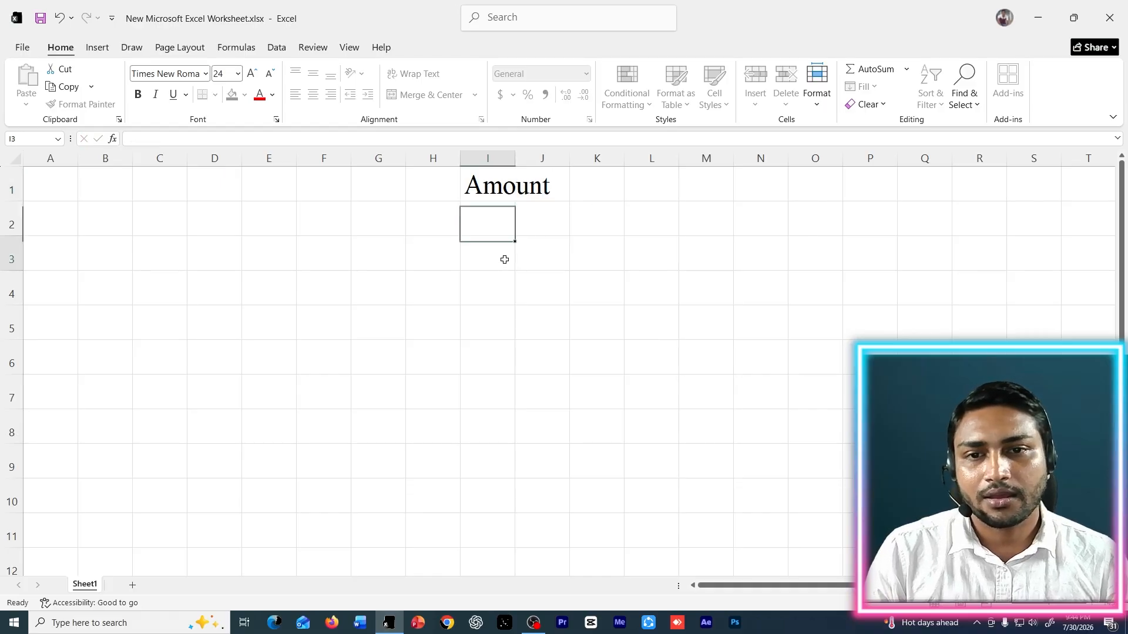
left_click(503, 256)
left_click_drag(516, 159, 603, 170)
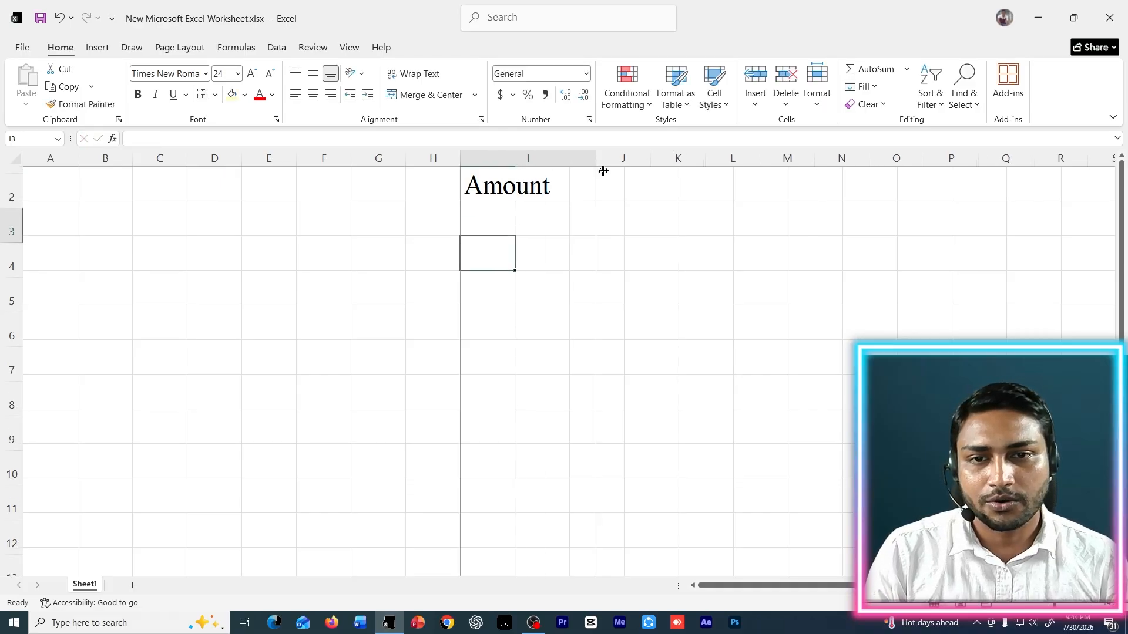
Step: Clear cell I1 and re-enter the heading "Amount"
double_click(576, 194)
key("BackSpace")
key("BackSpace")
key("BackSpace")
key("BackSpace")
key("BackSpace")
key("BackSpace")
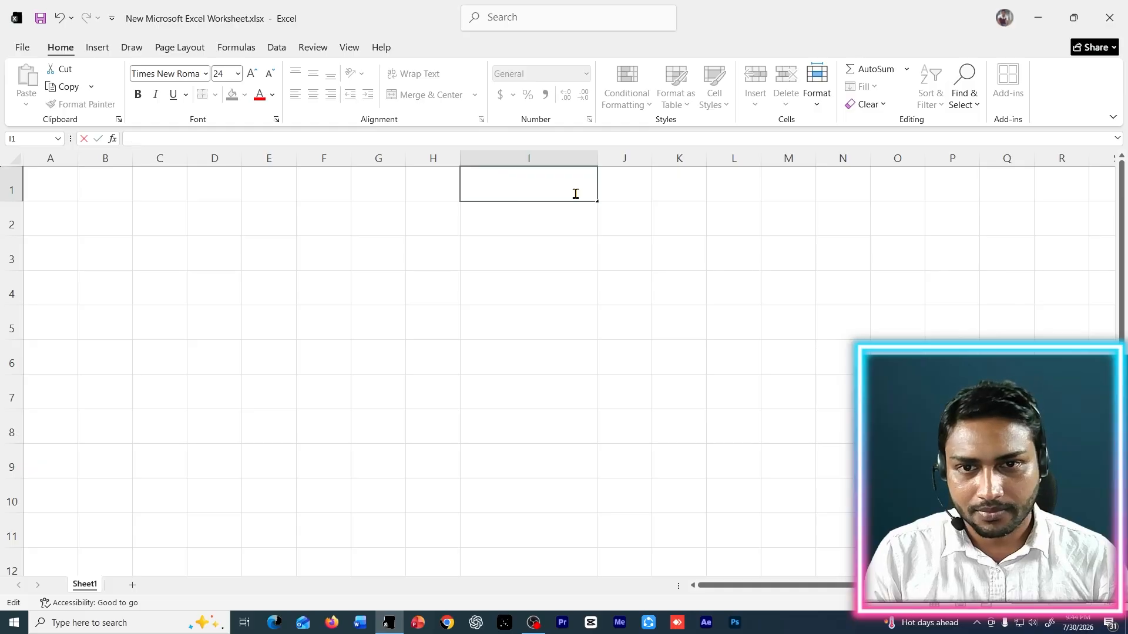
type("Amount")
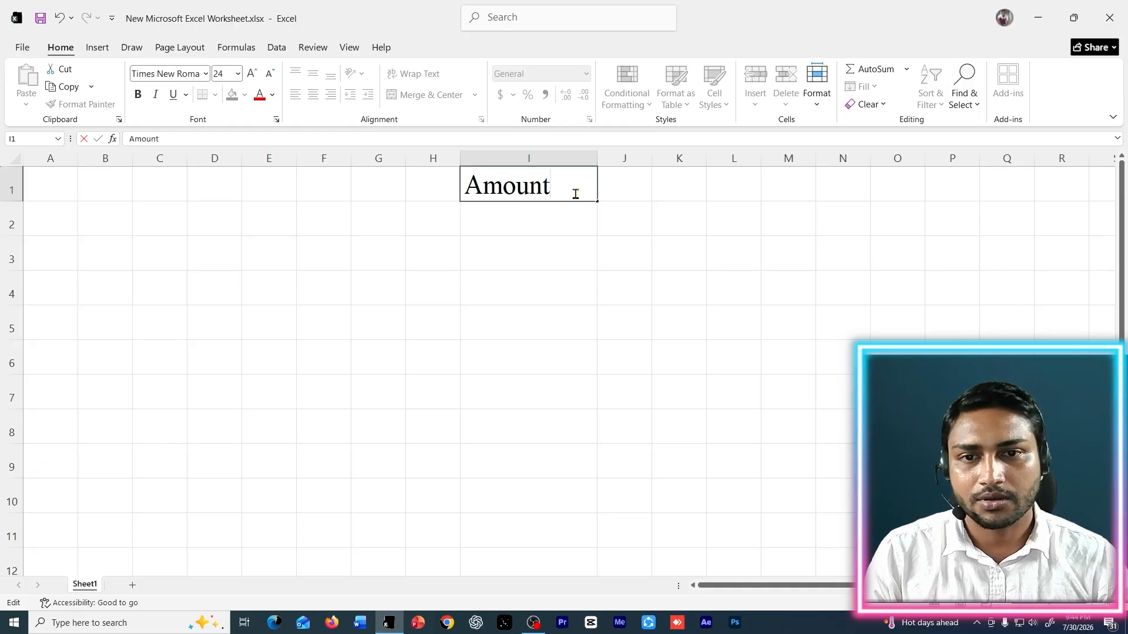
left_click(624, 220)
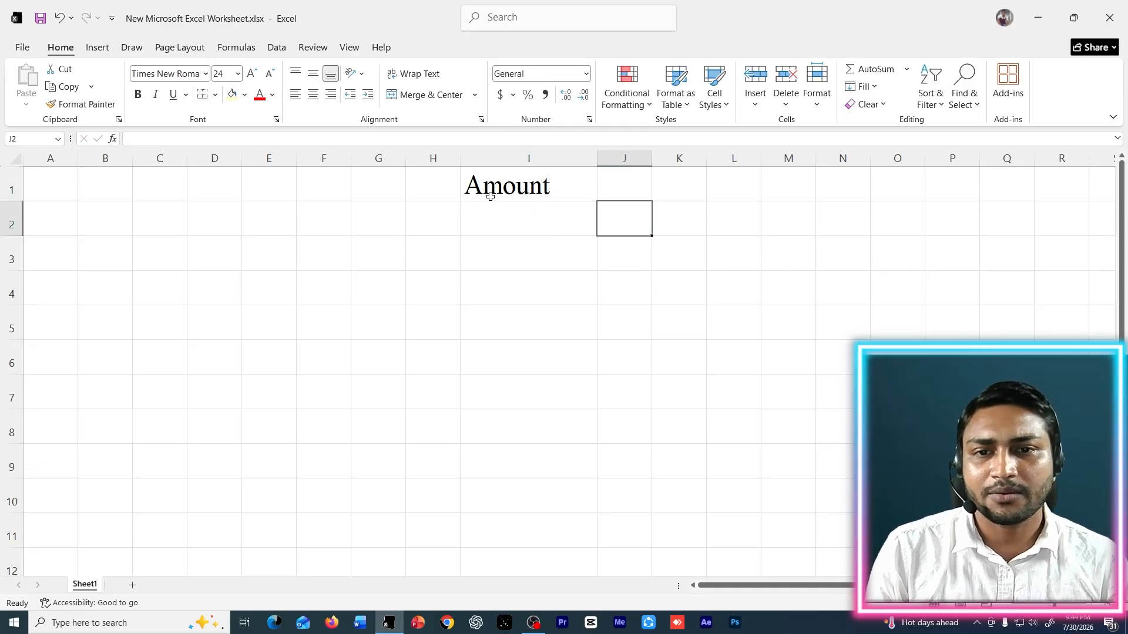
Step: Center the "Amount" heading horizontally in cell I1
left_click(513, 238)
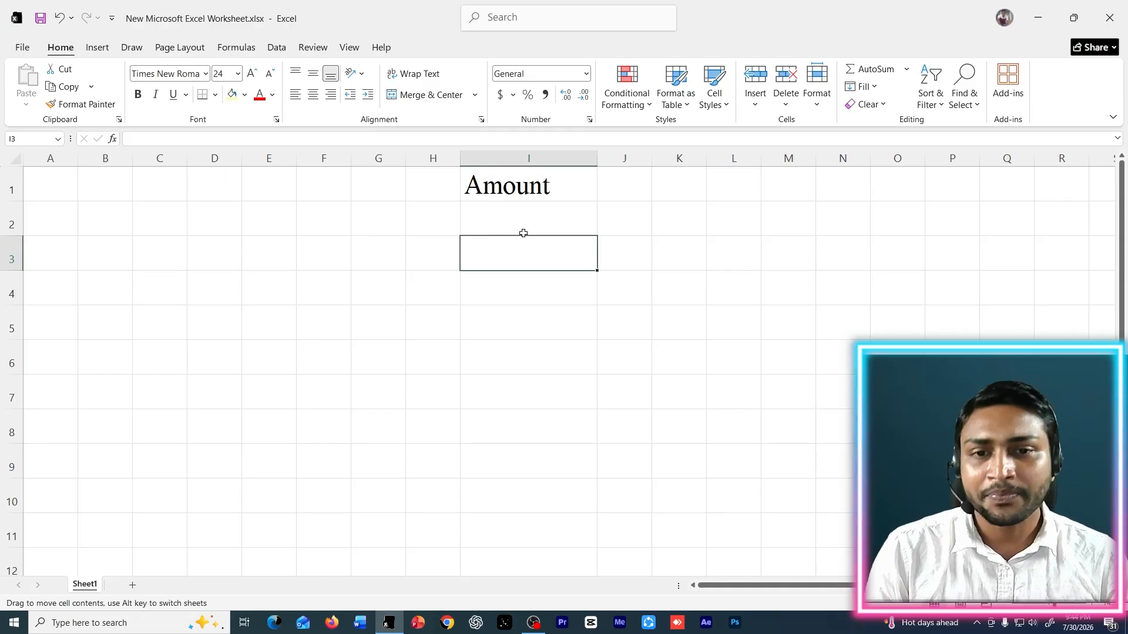
left_click(506, 174)
left_click(570, 231)
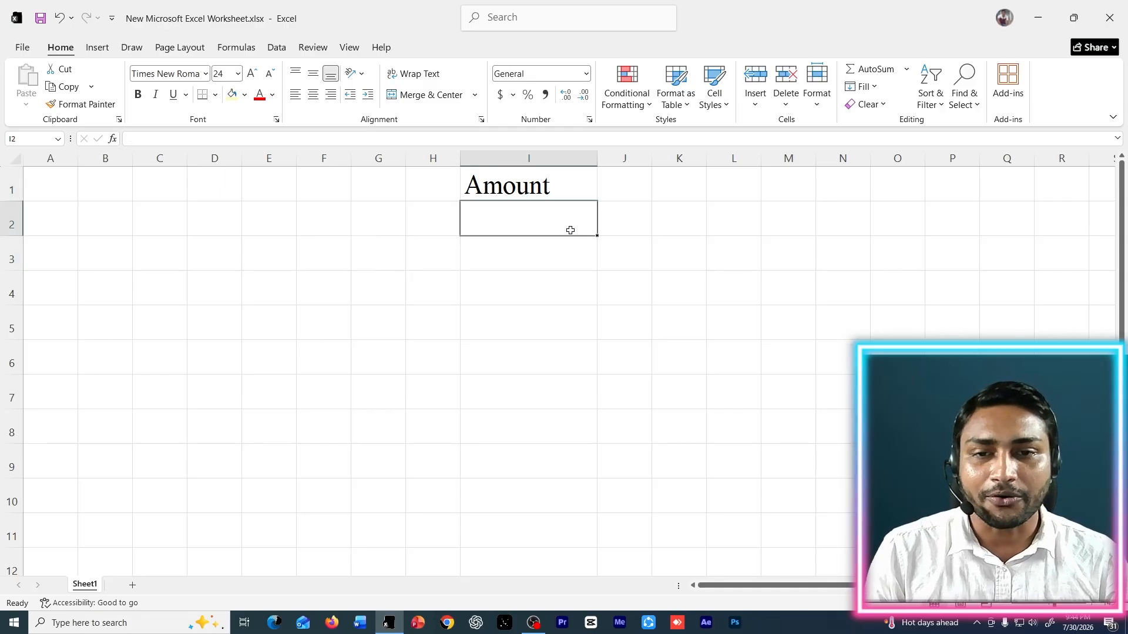
left_click(526, 197)
left_click(313, 94)
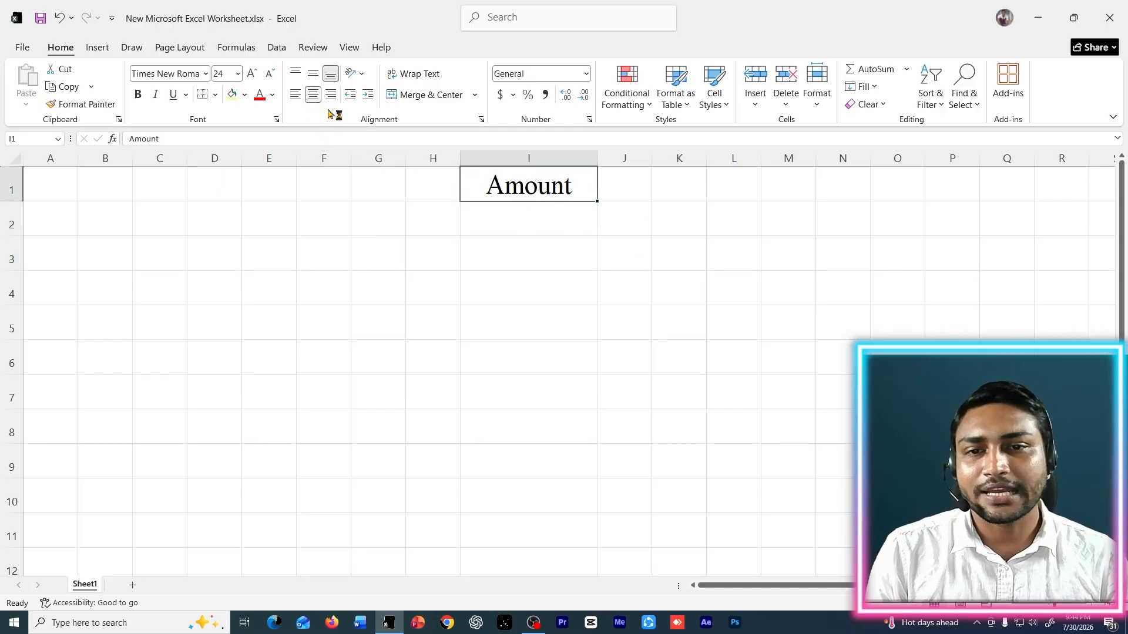
left_click(579, 289)
left_click(657, 289)
left_click(542, 224)
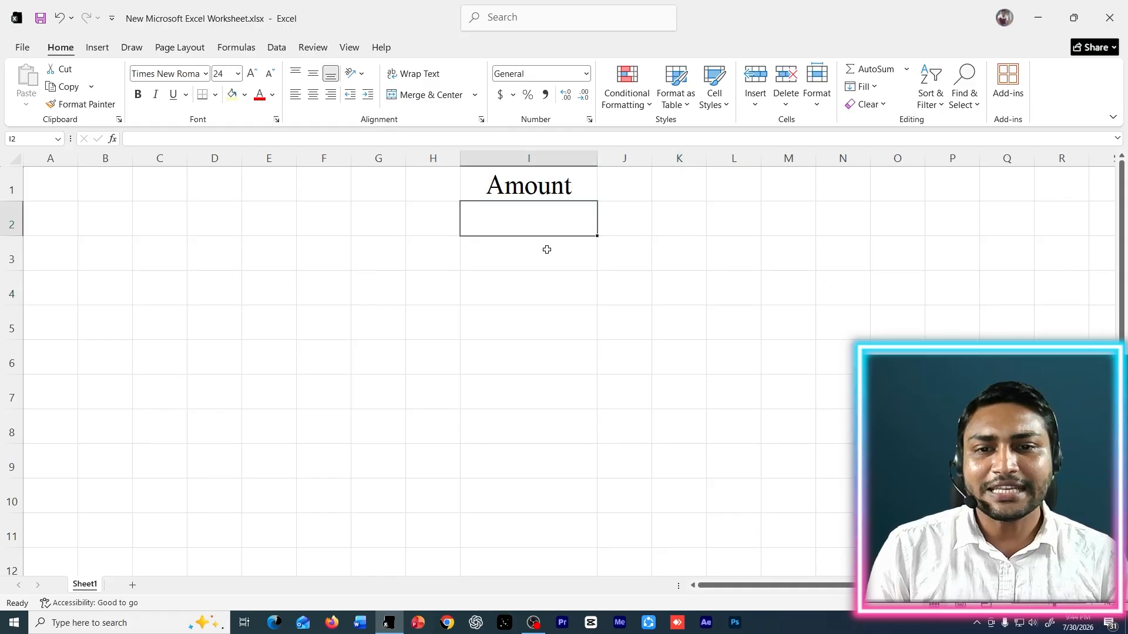
left_click(541, 288)
left_click(541, 350)
left_click(550, 241)
left_click(544, 215)
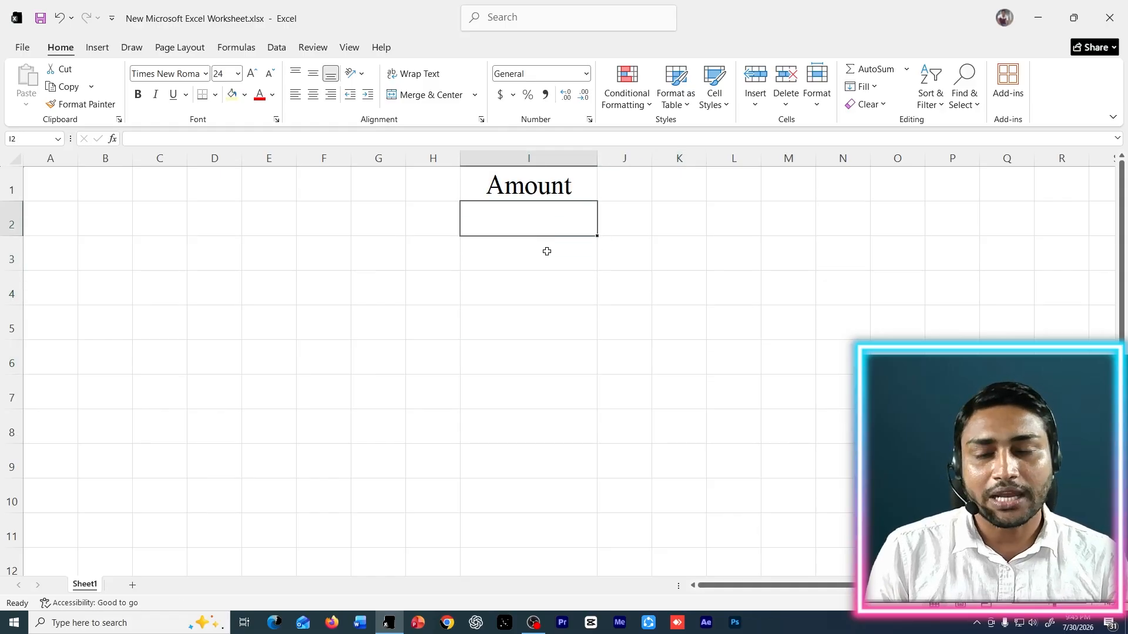
left_click(546, 250)
left_click(547, 315)
Step: Enter the amounts 200, 300, 500, 5600 and 800 in cells I2 through I6
left_click(533, 225)
type("200")
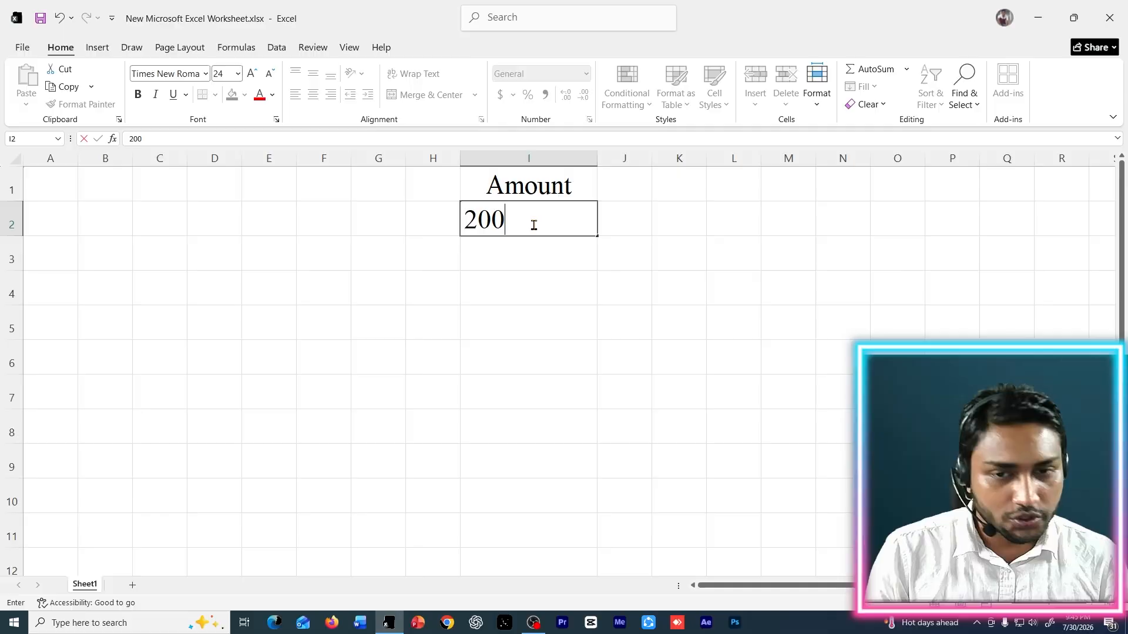
key("Return")
type("300")
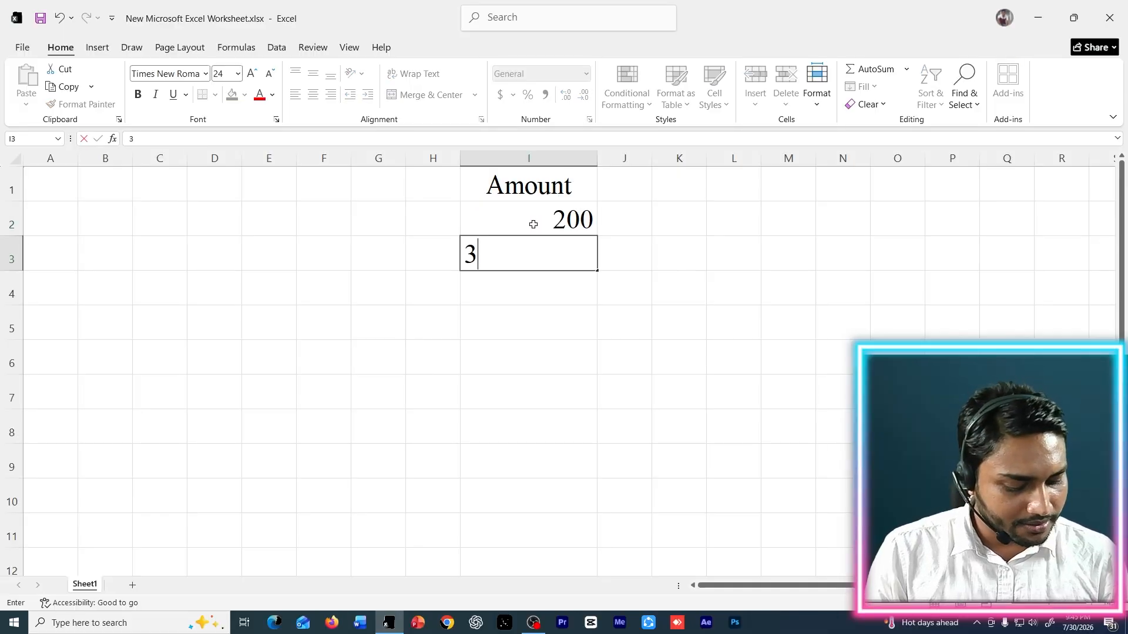
key("Return")
type("500")
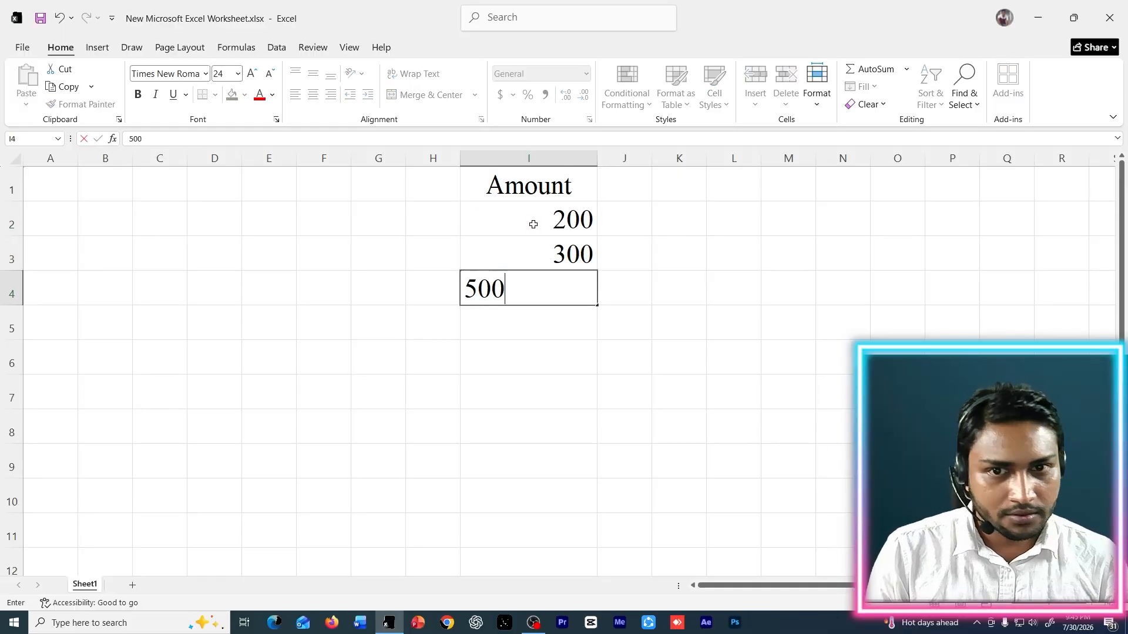
key("Return")
type("5600")
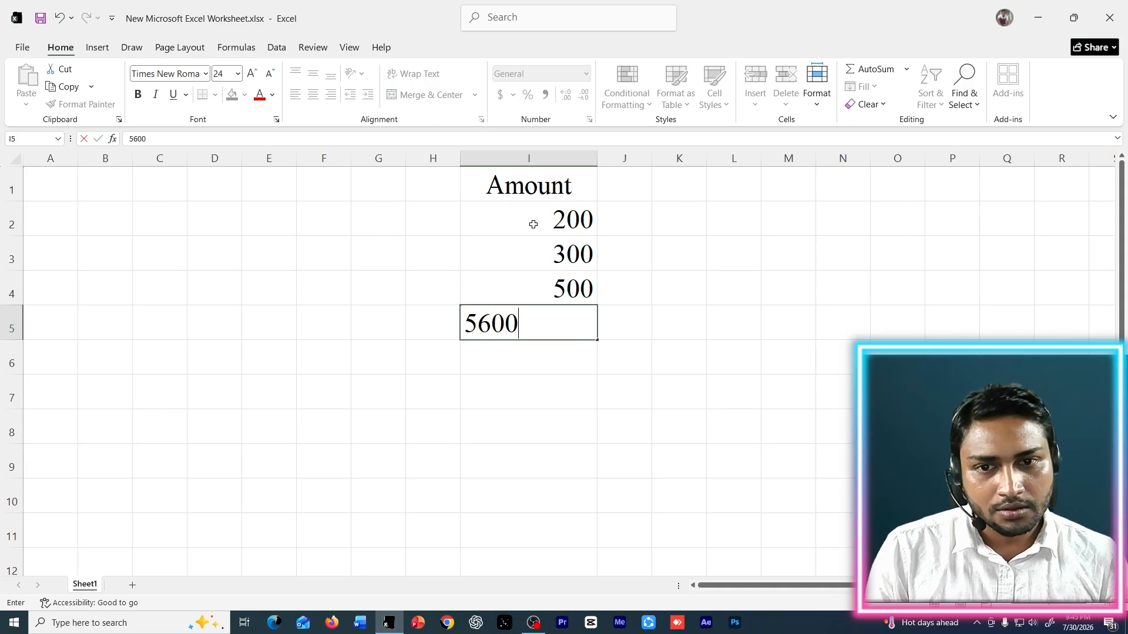
key("Return")
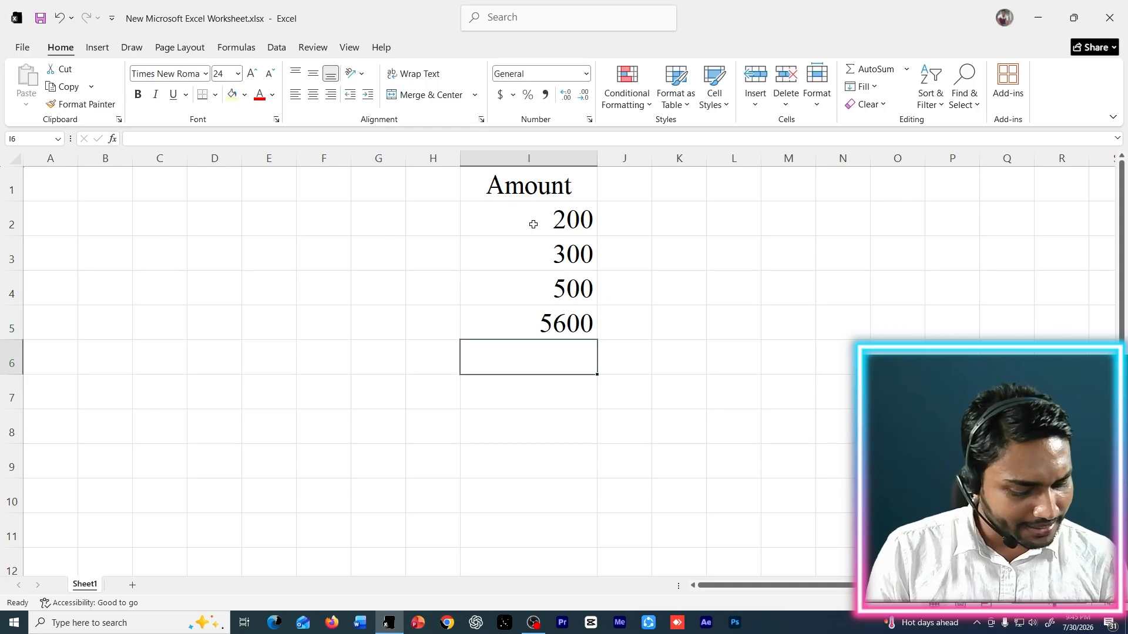
type("800")
key("Return")
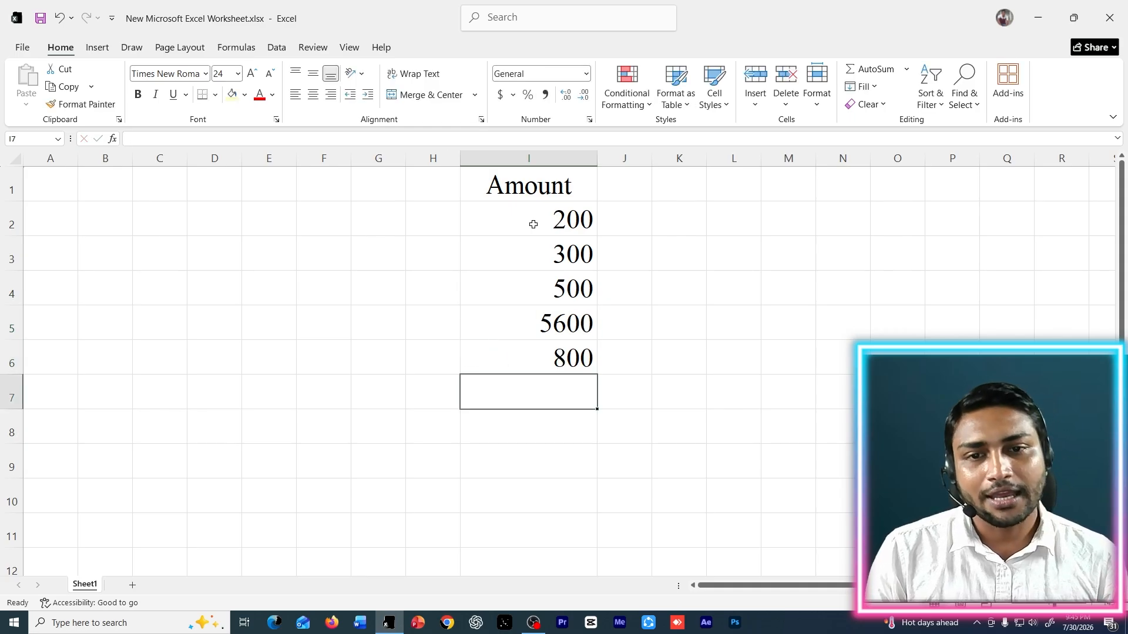
left_click(565, 319)
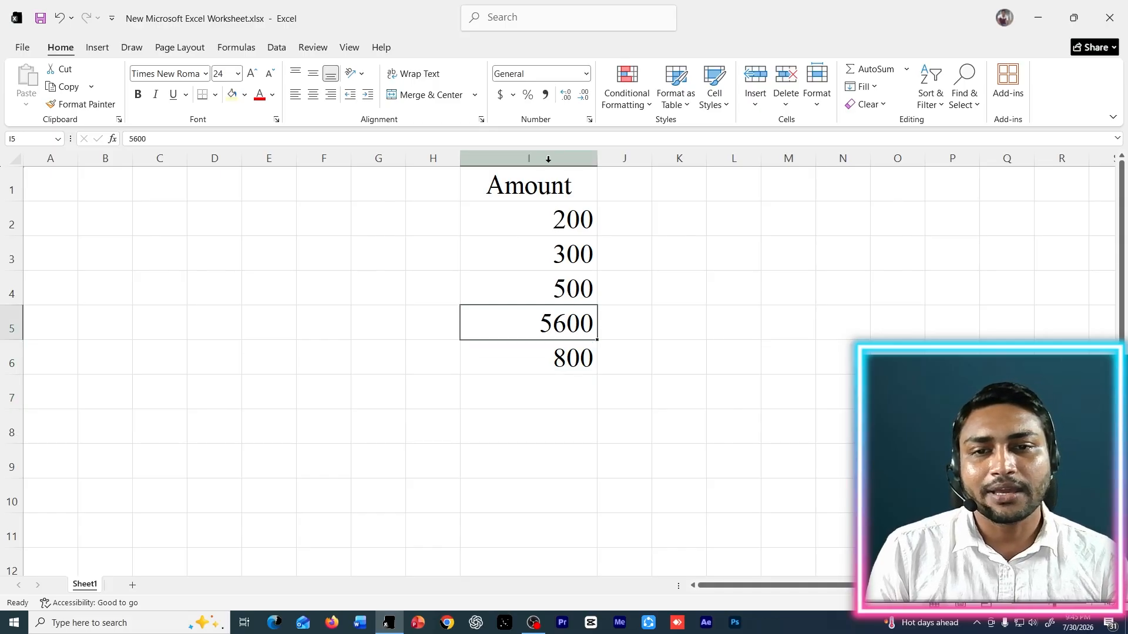
left_click(546, 278)
left_click(541, 158)
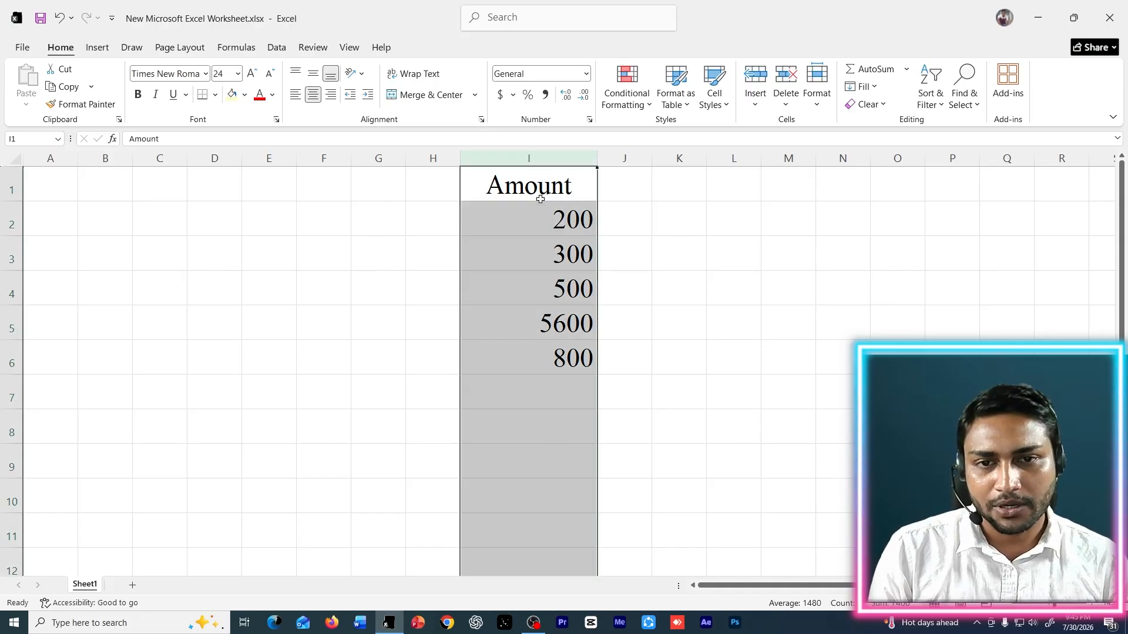
left_click(701, 316)
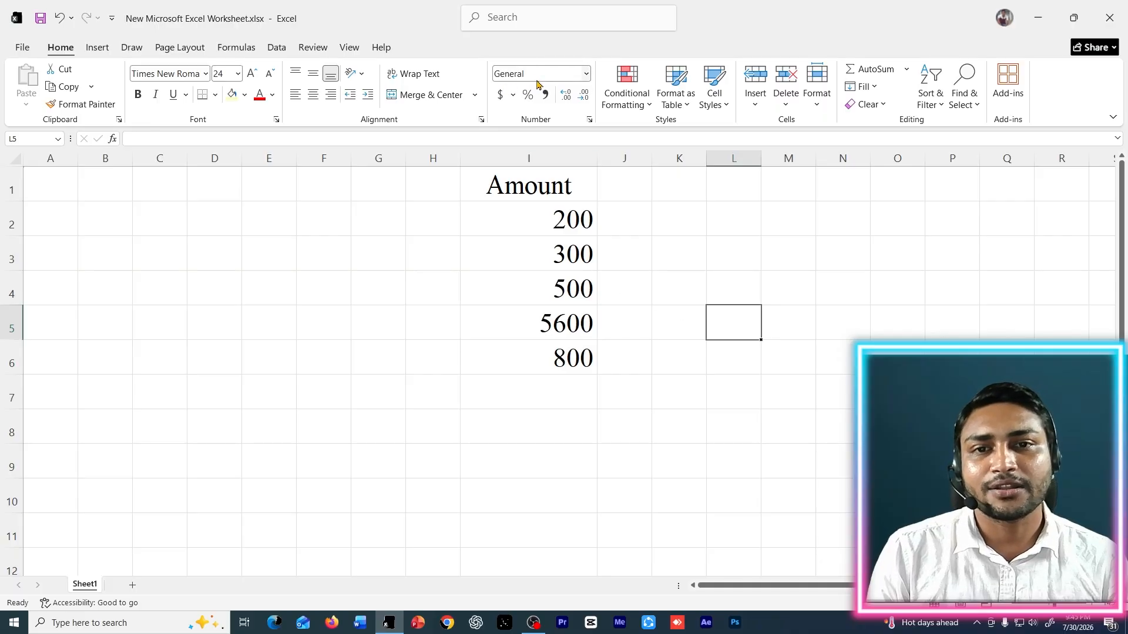
Step: Look through the number formats offered for column I without applying one
left_click(523, 309)
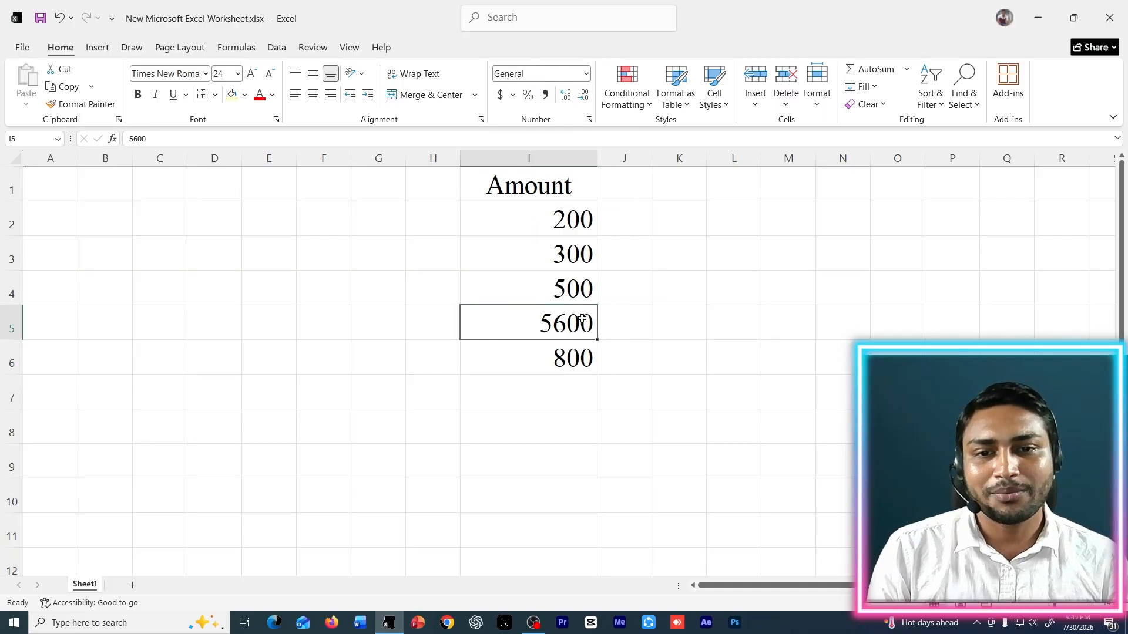
left_click(667, 372)
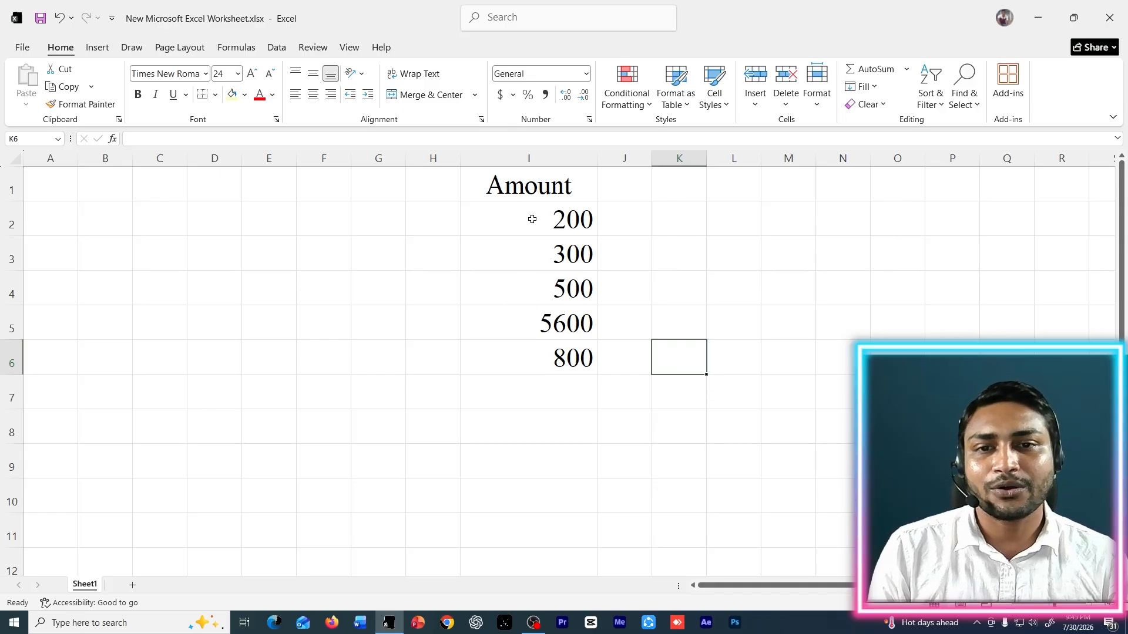
left_click(536, 157)
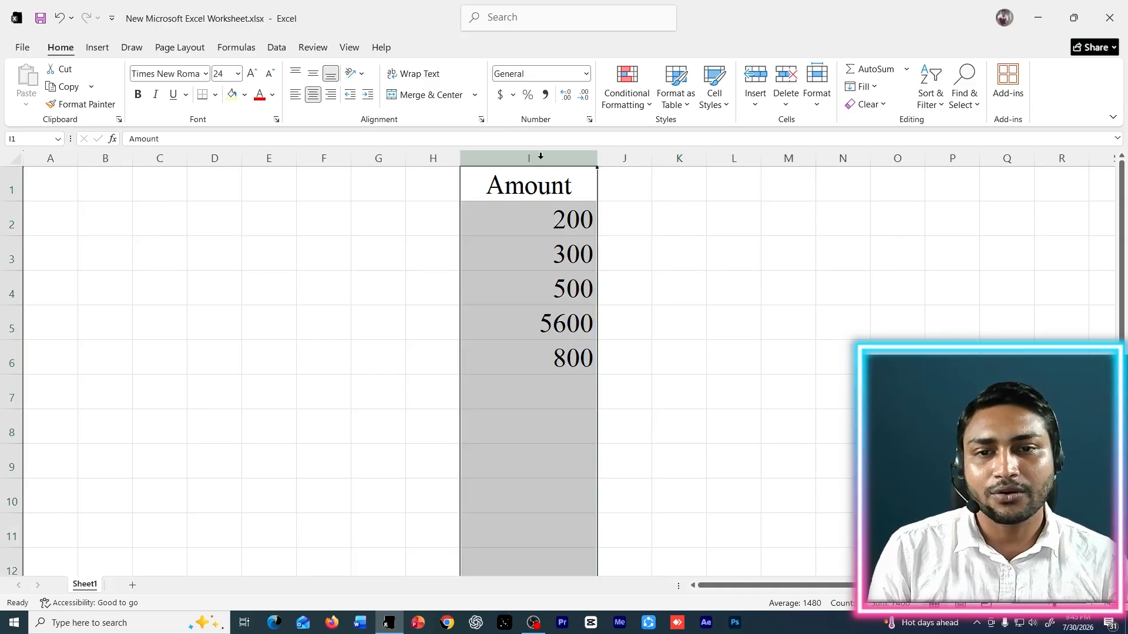
scroll(554, 440, "down", 13)
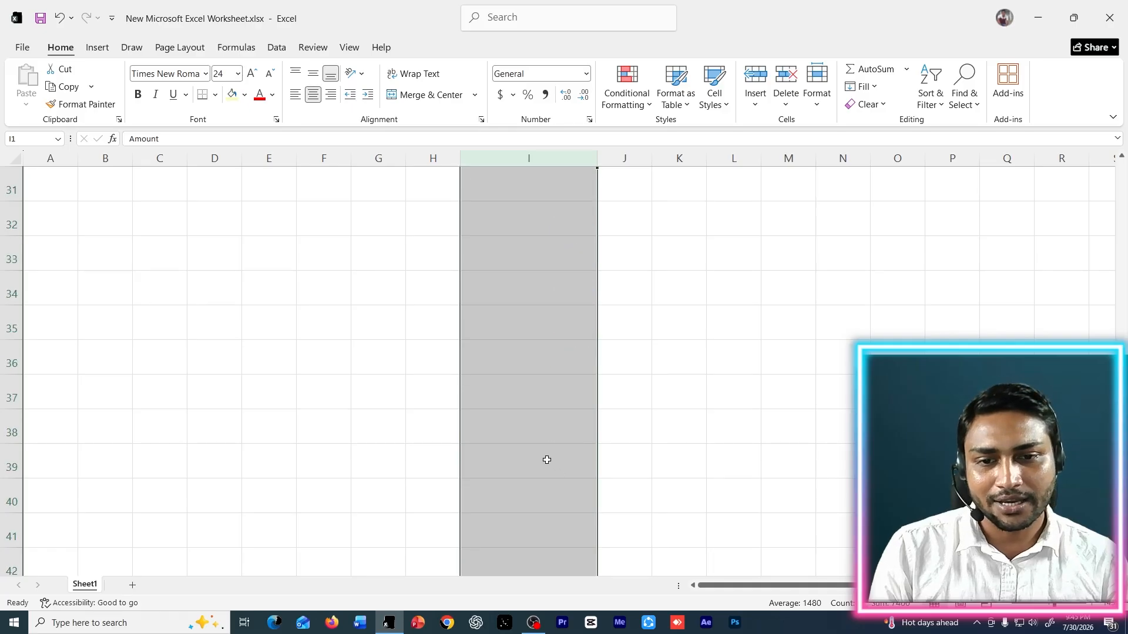
scroll(531, 441, "up", 13)
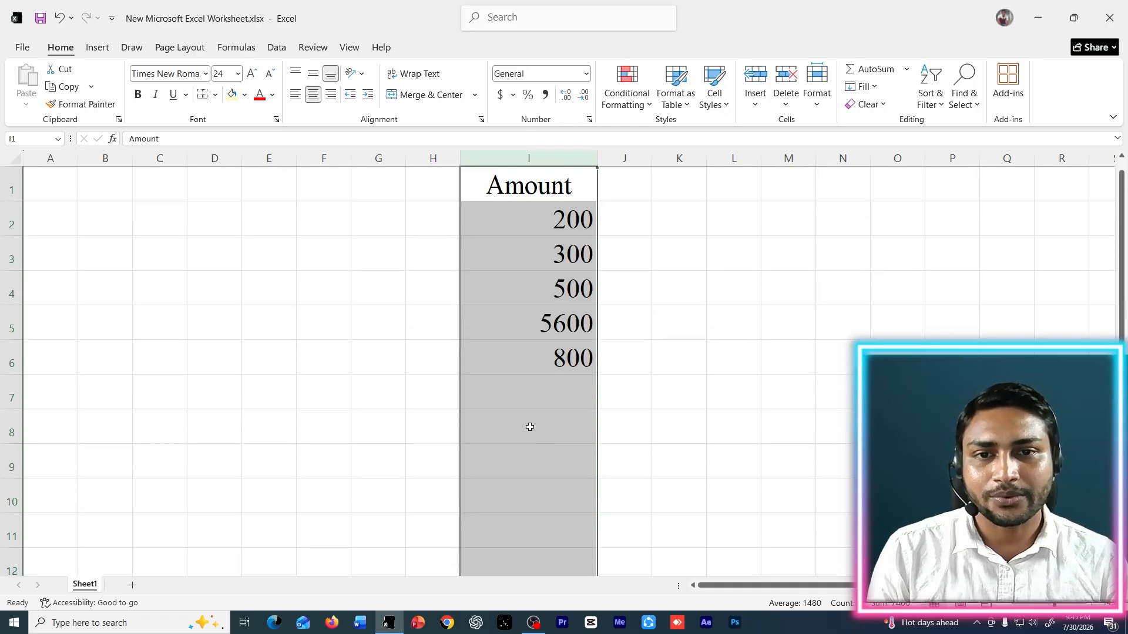
left_click(586, 74)
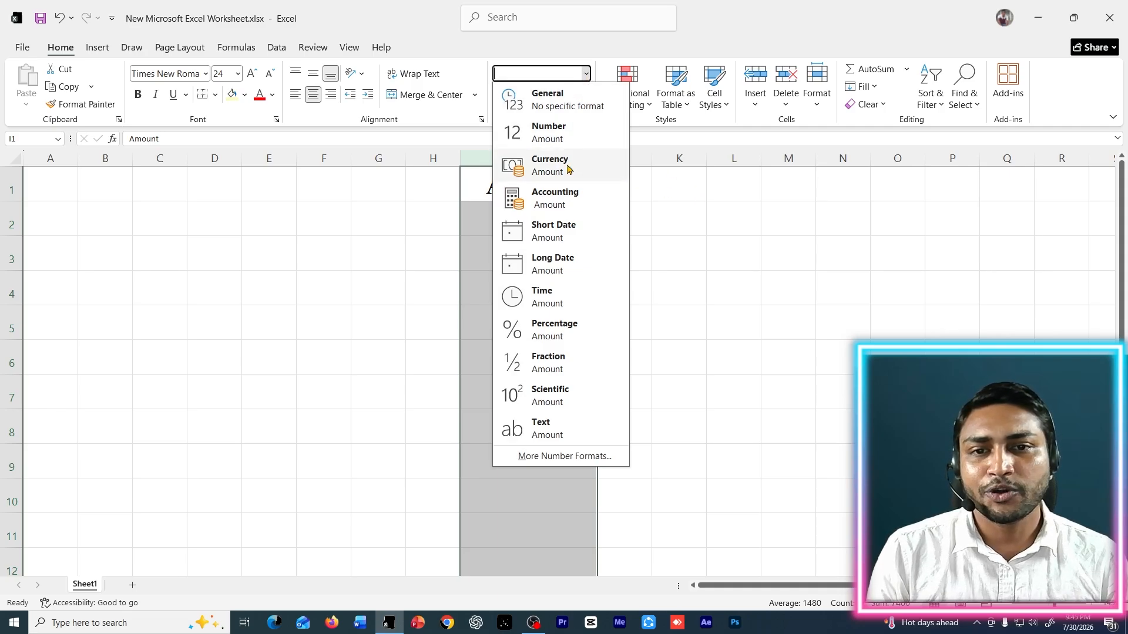
left_click(768, 282)
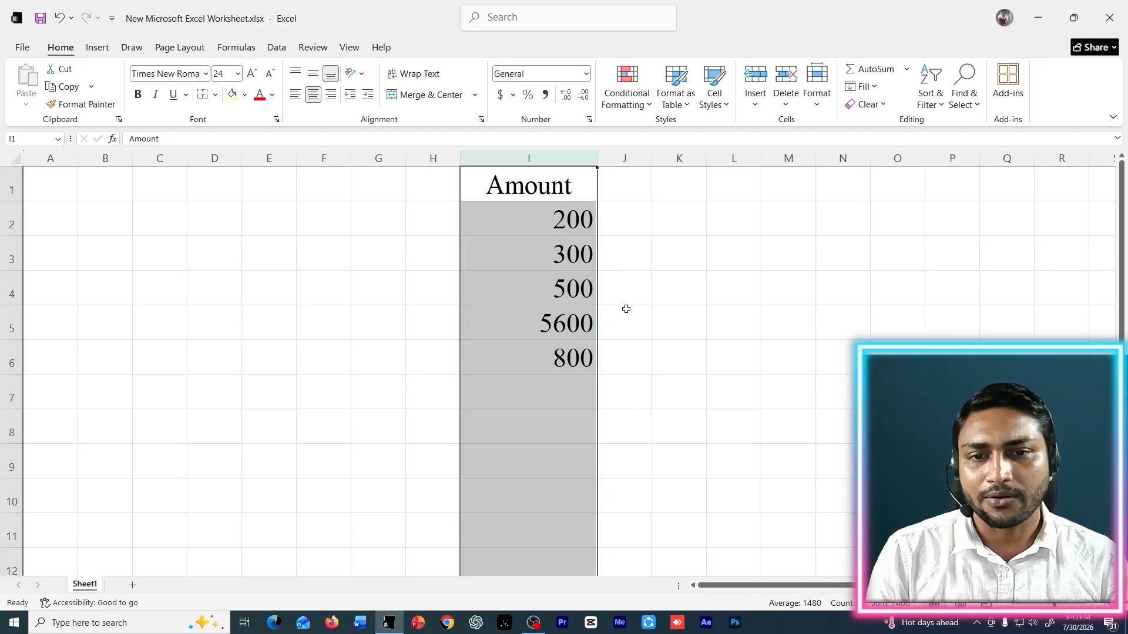
Step: Copy the Amount data from I1:I6 to C1 and widen column C so all the values fit
left_click(539, 231)
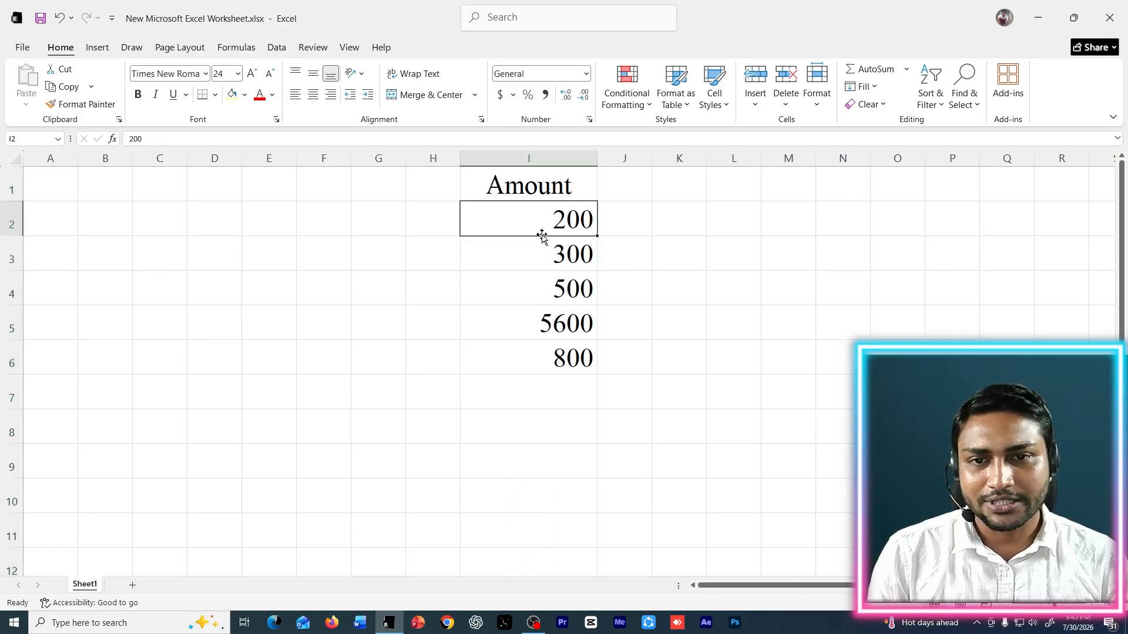
left_click_drag(528, 191, 593, 355)
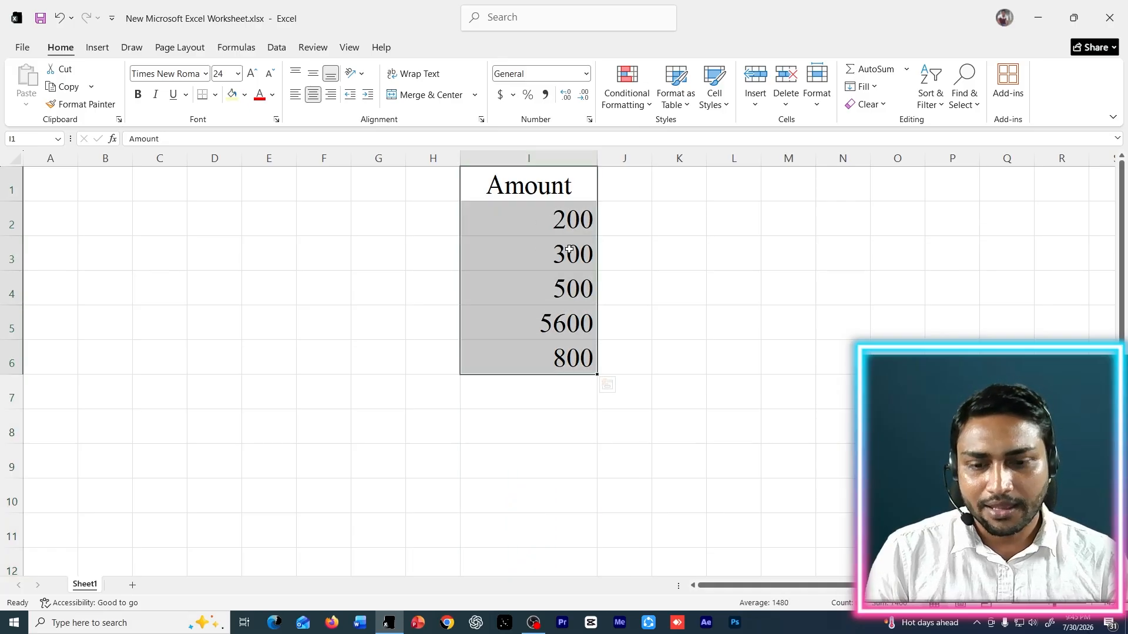
key("ctrl+c")
left_click(170, 192)
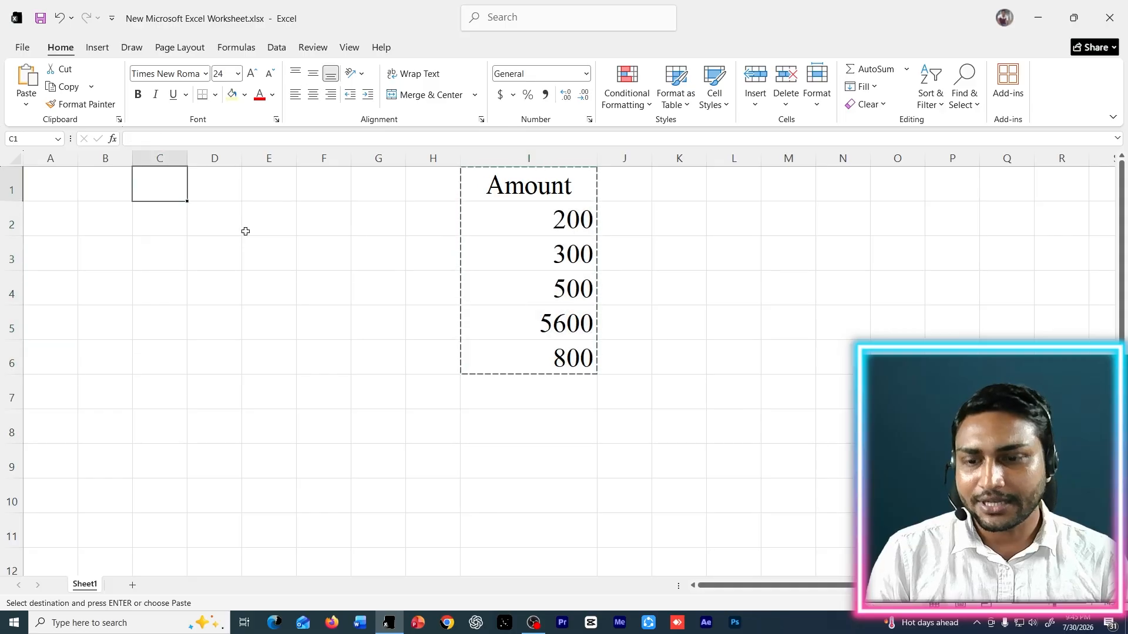
key("ctrl+v")
left_click(389, 277)
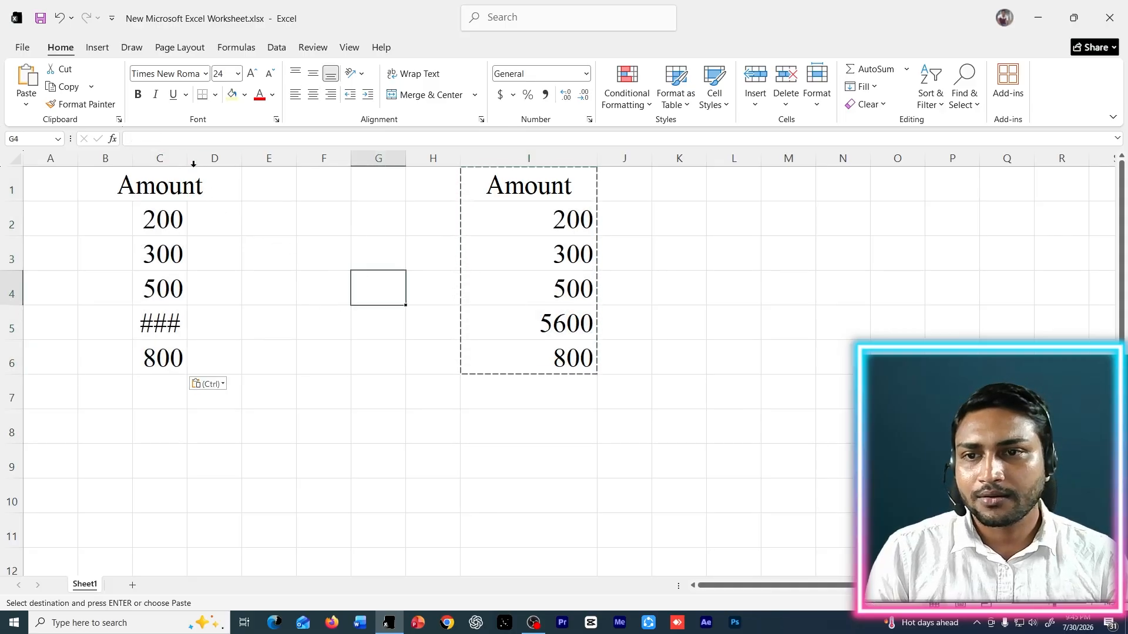
left_click_drag(187, 158, 262, 163)
left_click(342, 276)
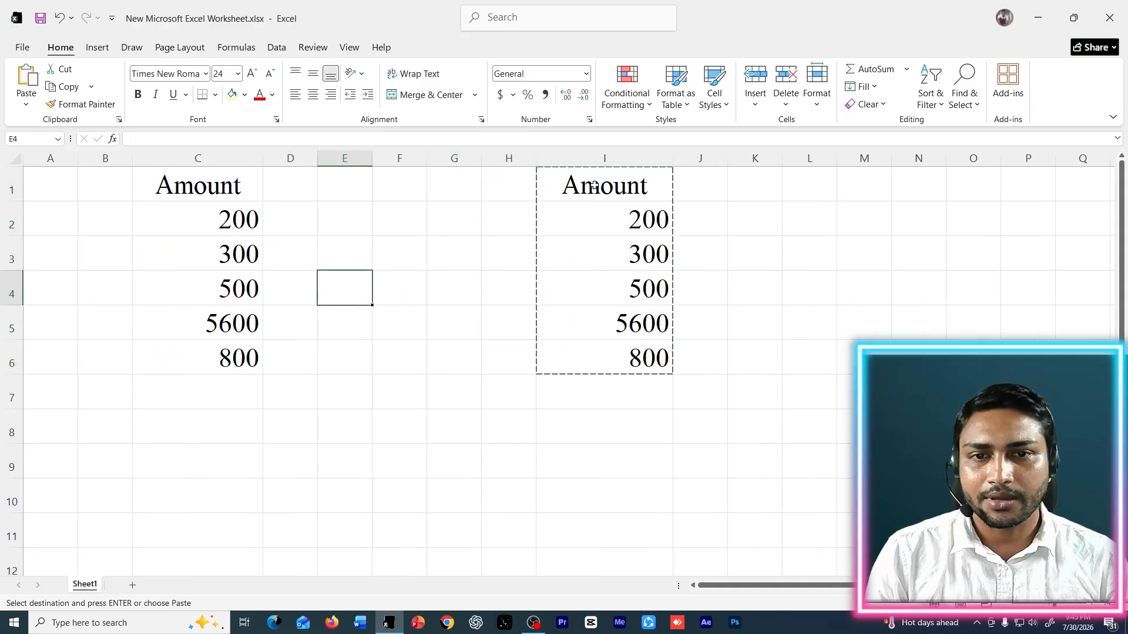
Step: Clear the original heading and amounts from cells I1 through I6
left_click_drag(594, 185, 645, 363)
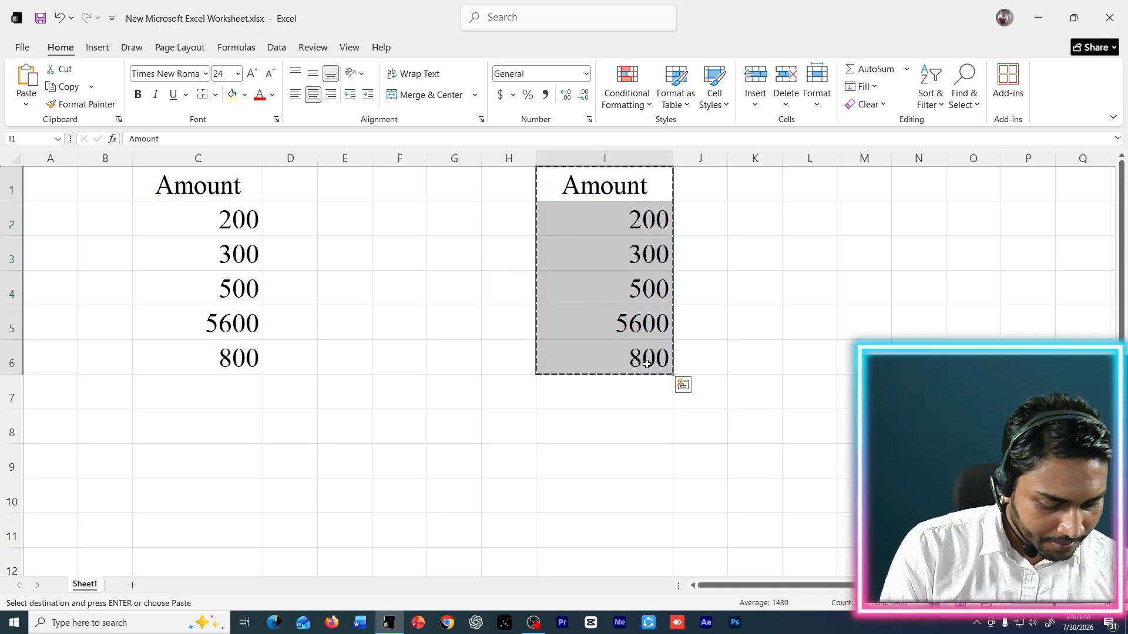
key("BackSpace")
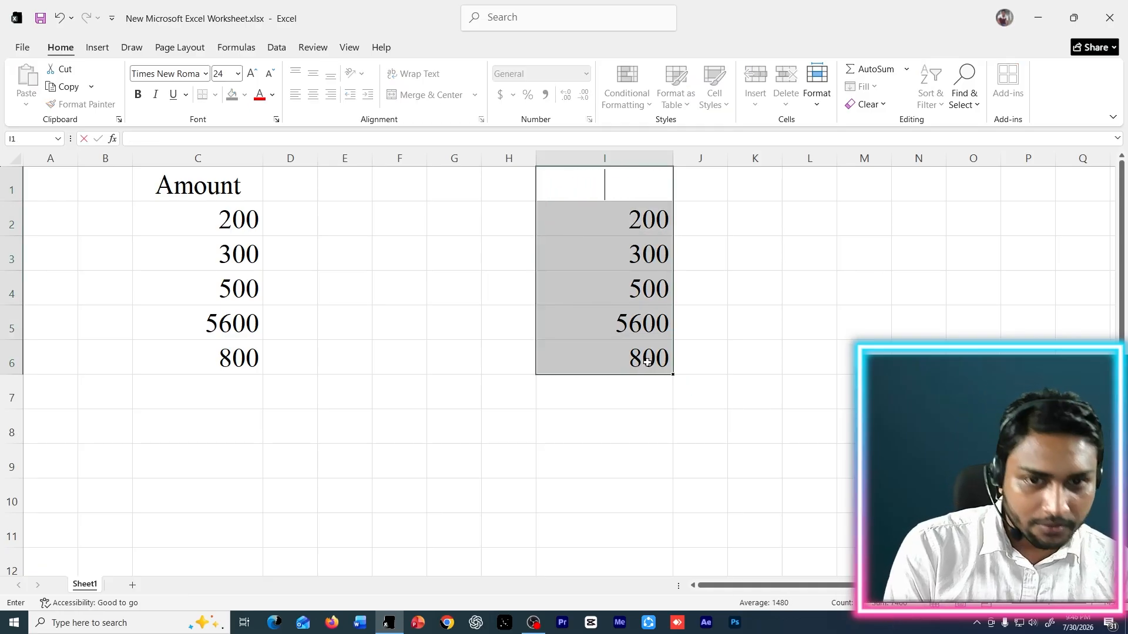
left_click(707, 365)
left_click_drag(644, 232, 663, 343)
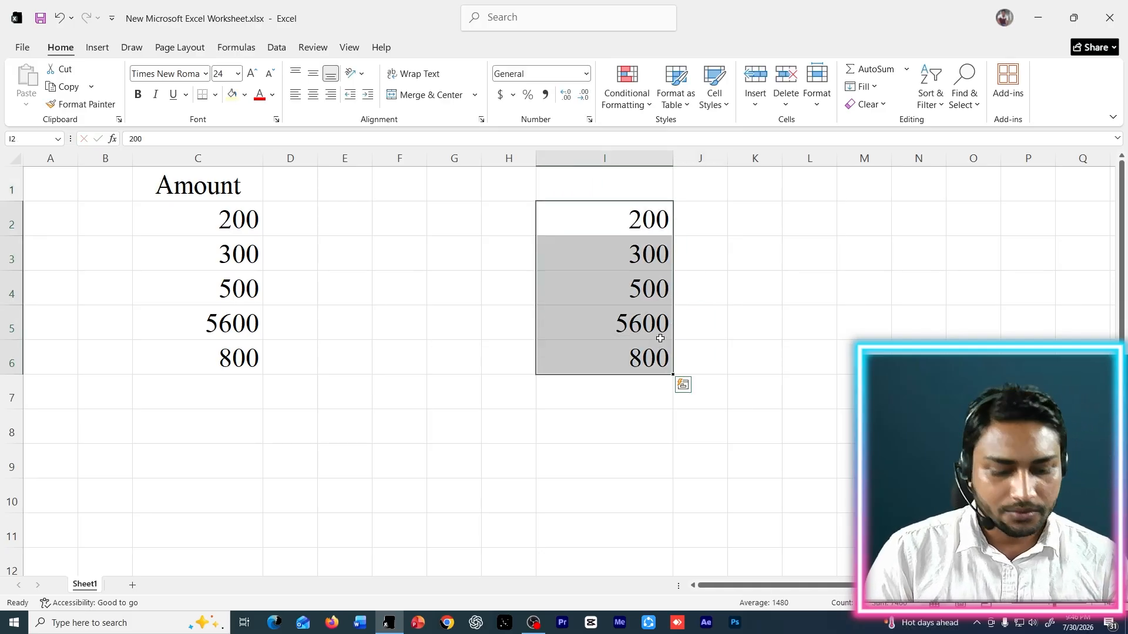
key("Delete")
left_click(529, 326)
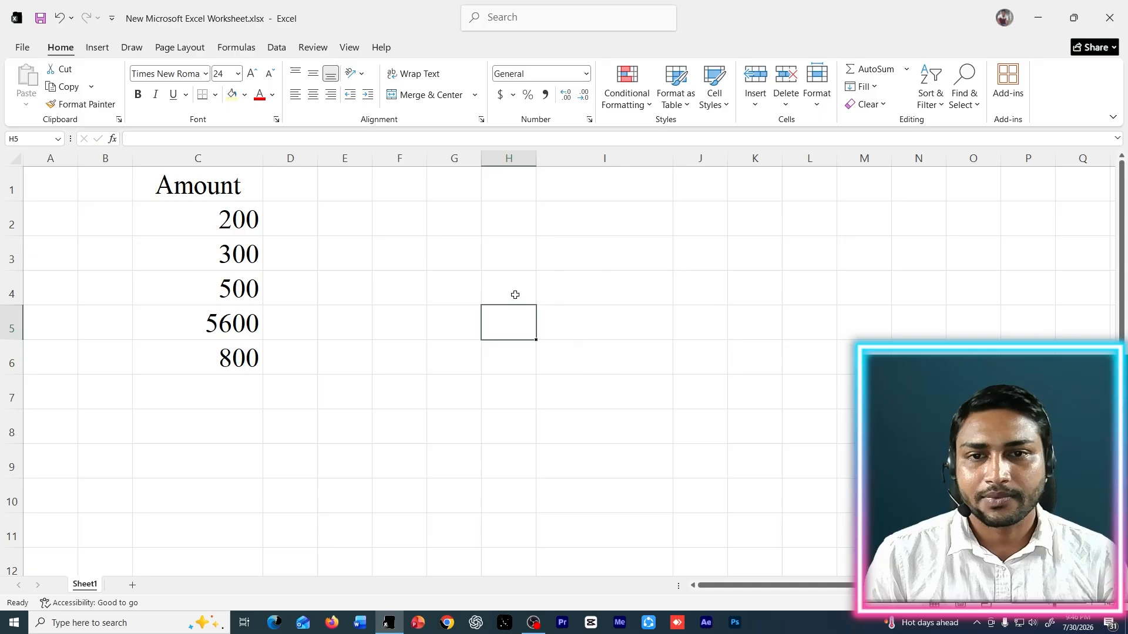
Step: Widen column C slightly more and center all of its contents horizontally
left_click_drag(262, 158, 282, 159)
left_click(241, 249)
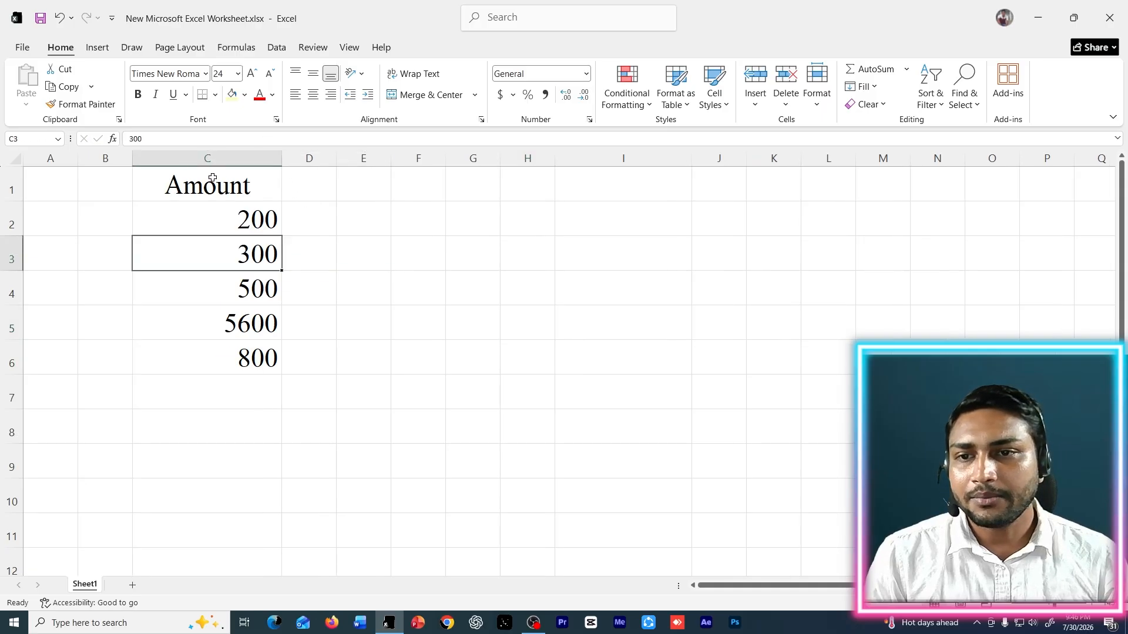
left_click(211, 159)
left_click(312, 95)
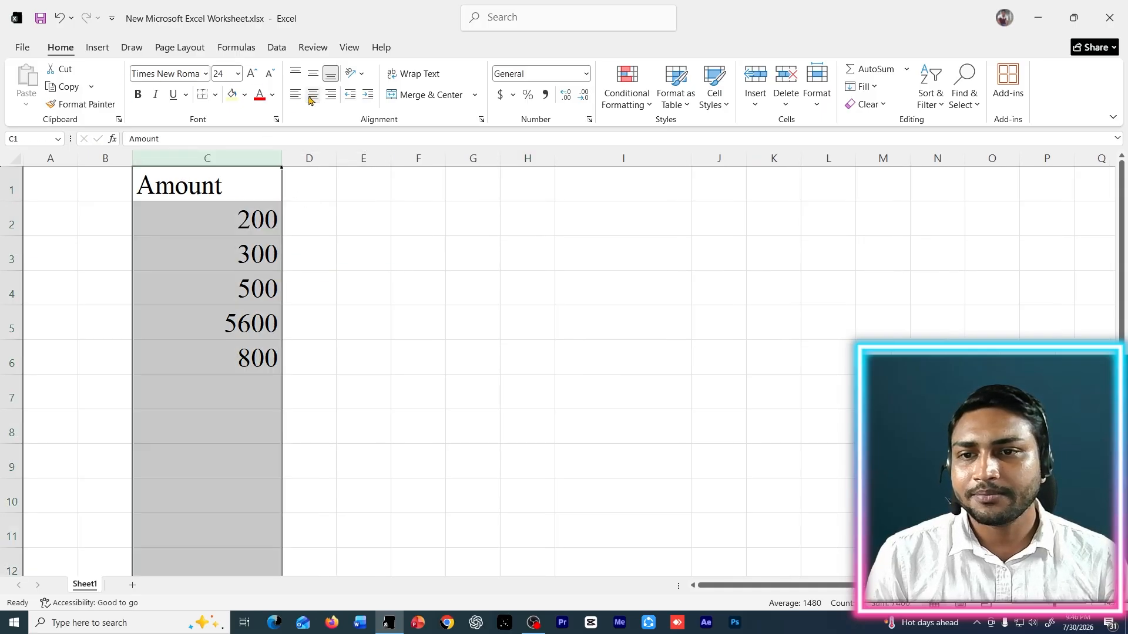
left_click(313, 94)
left_click(360, 287)
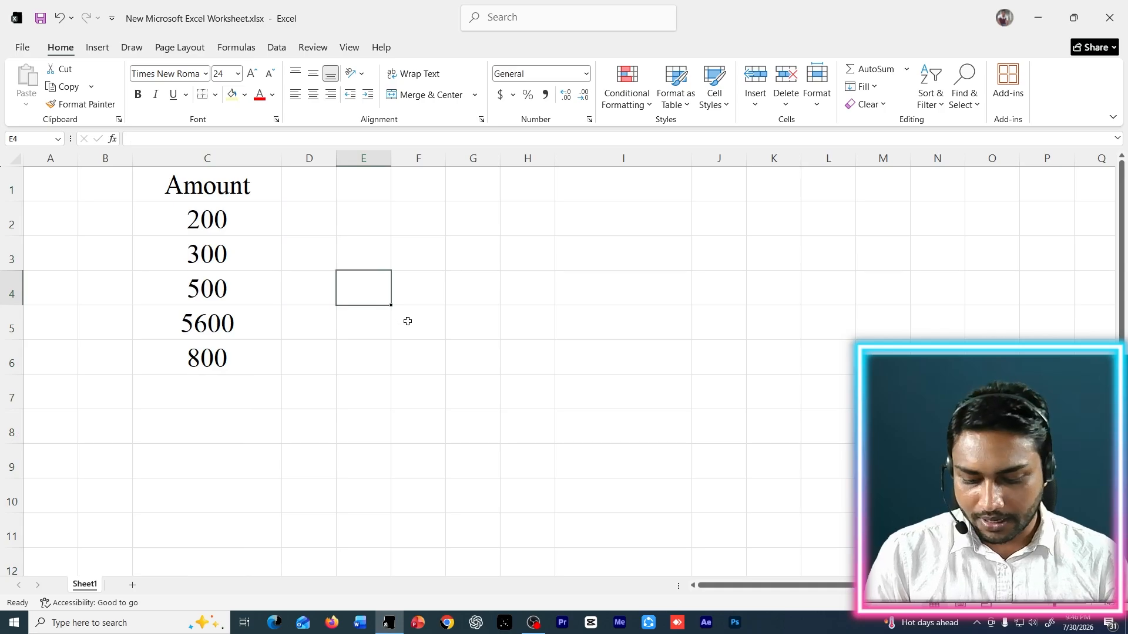
left_click(441, 370)
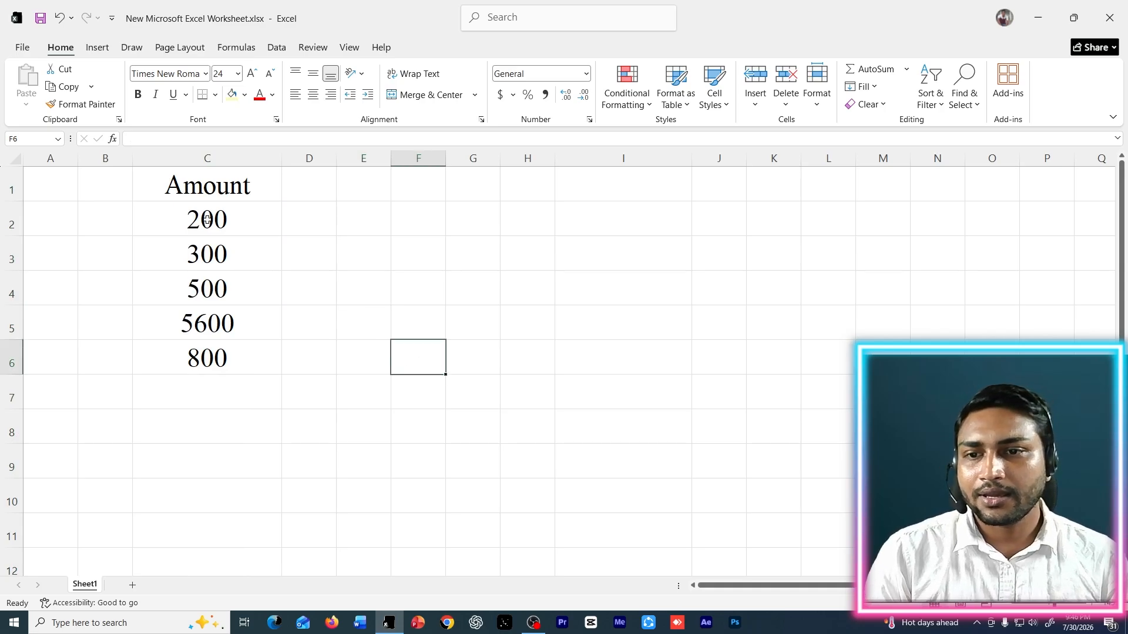
Step: Change the amount in cell C5 to 560
double_click(232, 323)
key("BackSpace")
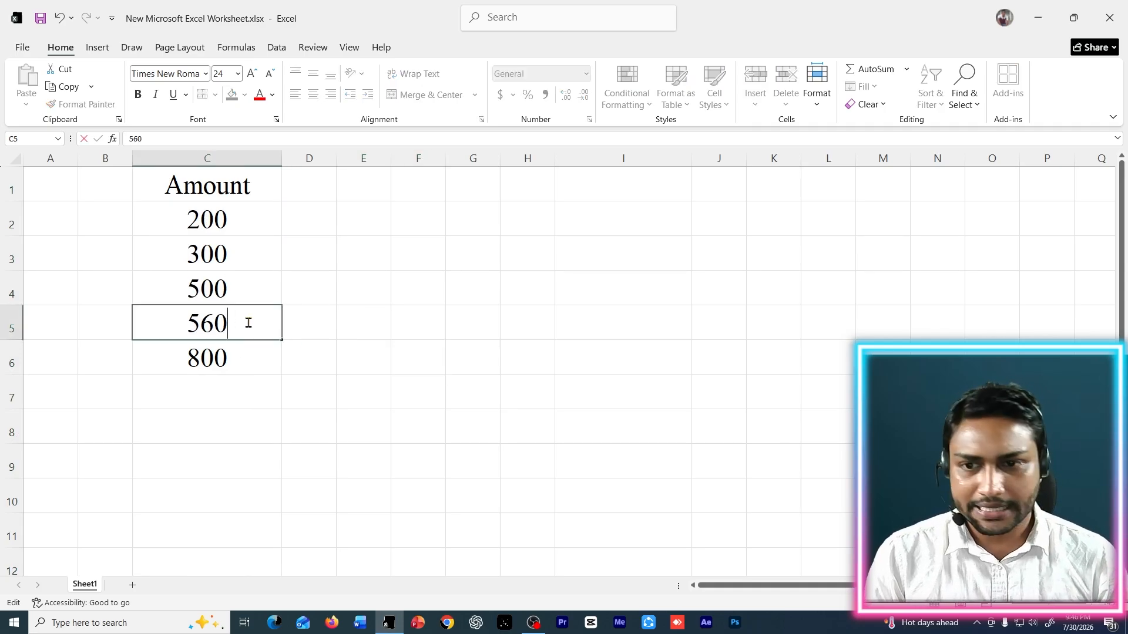
left_click(557, 439)
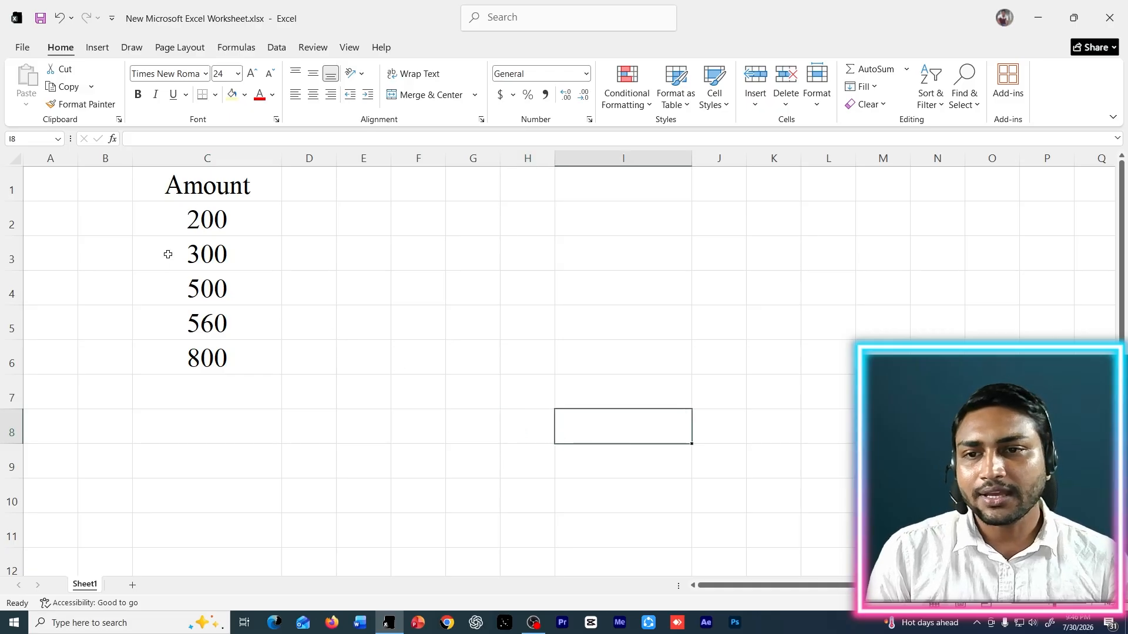
Step: Narrow the emptied column I to about the width of its neighbouring columns
left_click(222, 172)
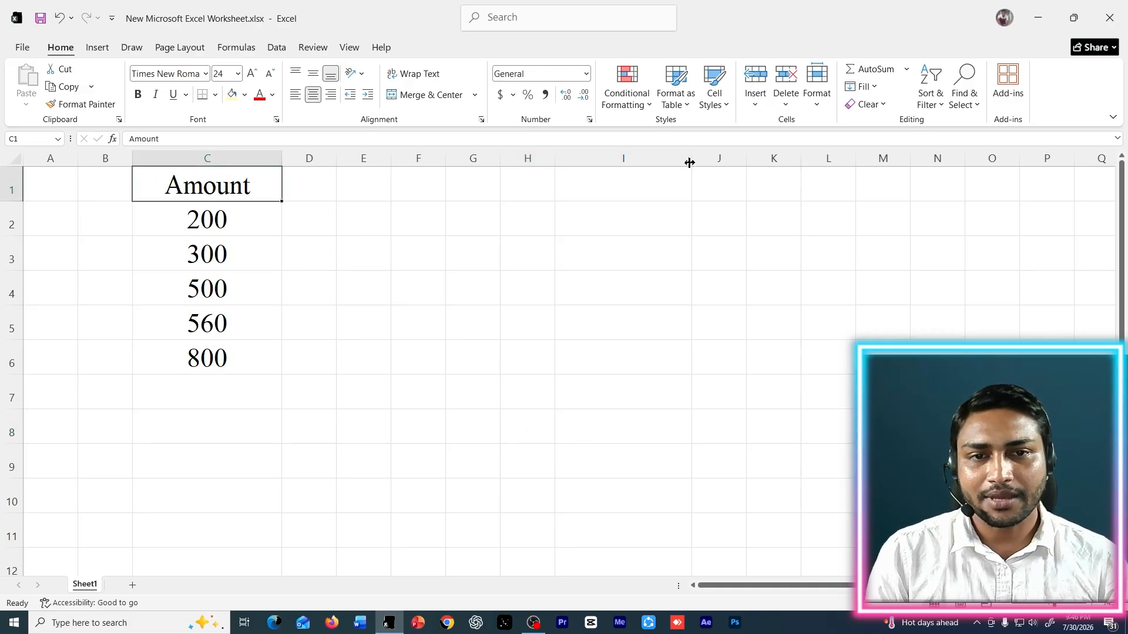
left_click_drag(689, 162, 604, 162)
left_click(599, 452)
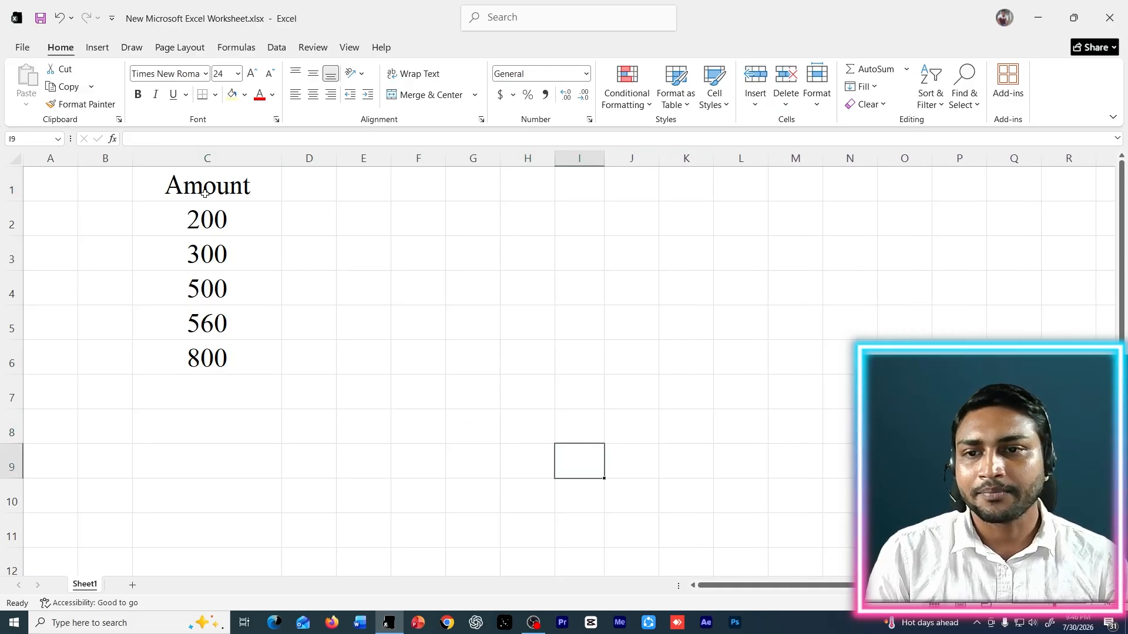
left_click(369, 394)
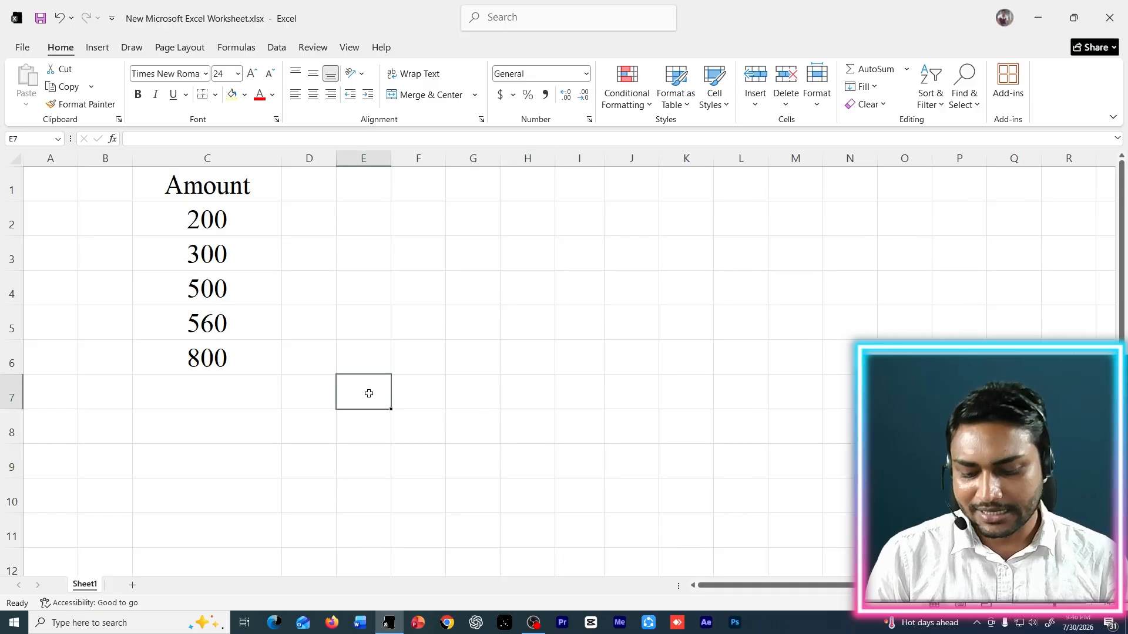
left_click(179, 159)
left_click(531, 306)
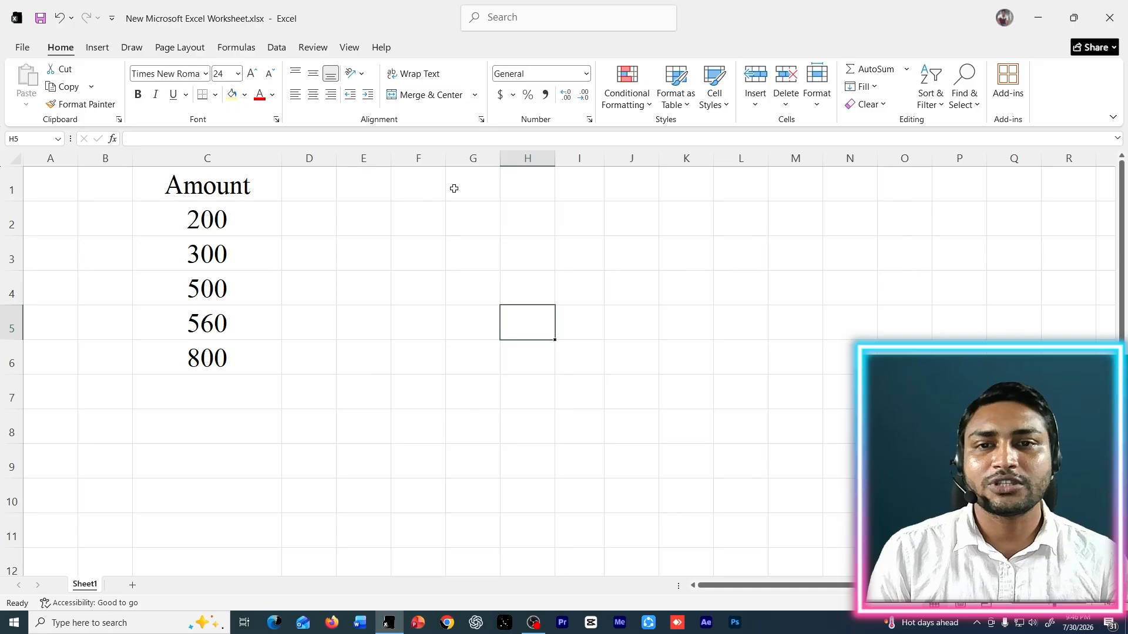
Step: Apply the Currency number format to the whole of column C
left_click(219, 158)
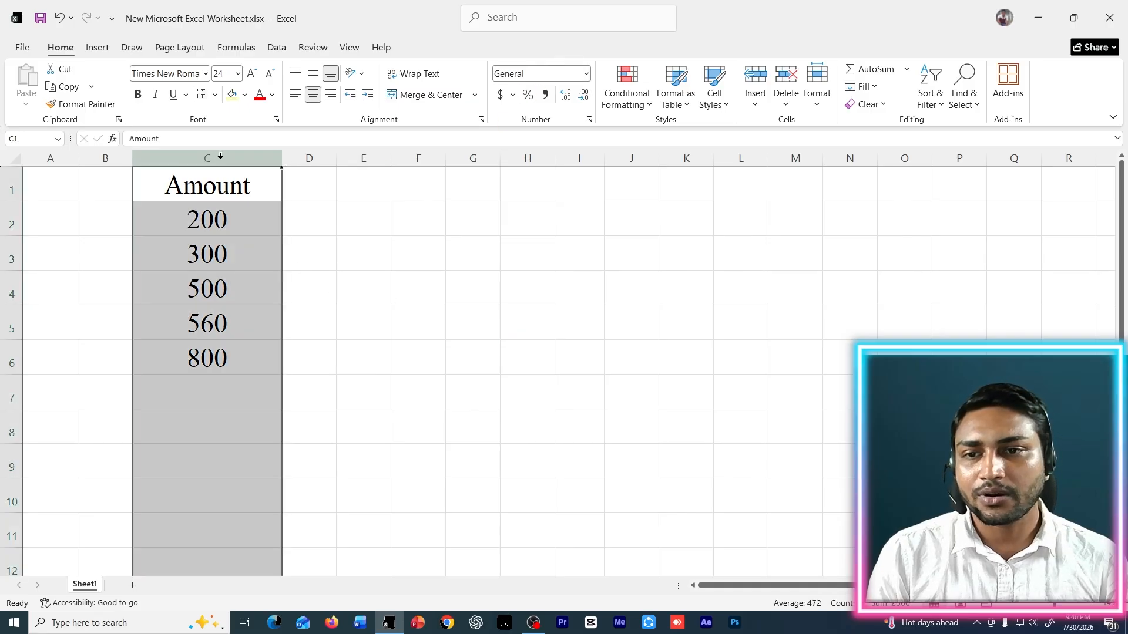
scroll(236, 345, "down", 6)
scroll(239, 431, "up", 6)
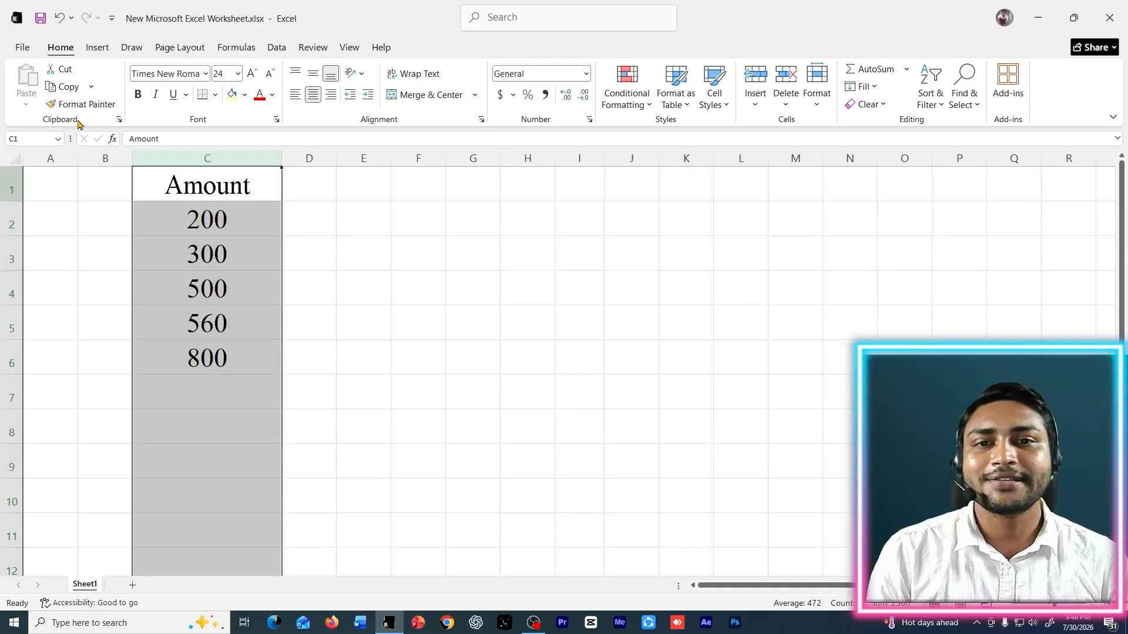
left_click(587, 74)
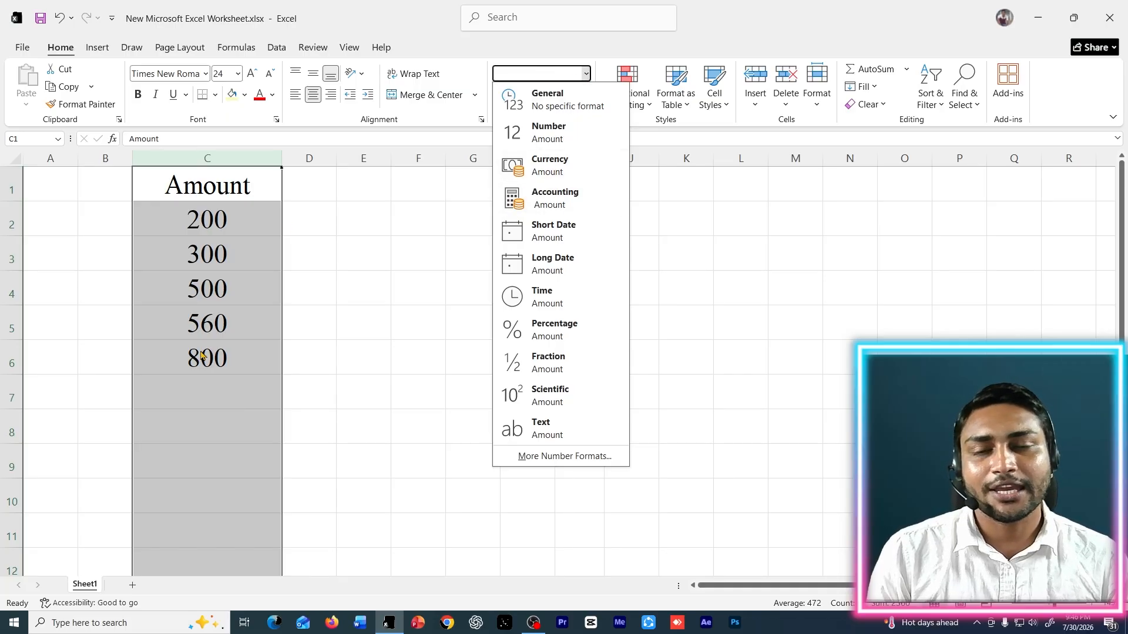
left_click(559, 169)
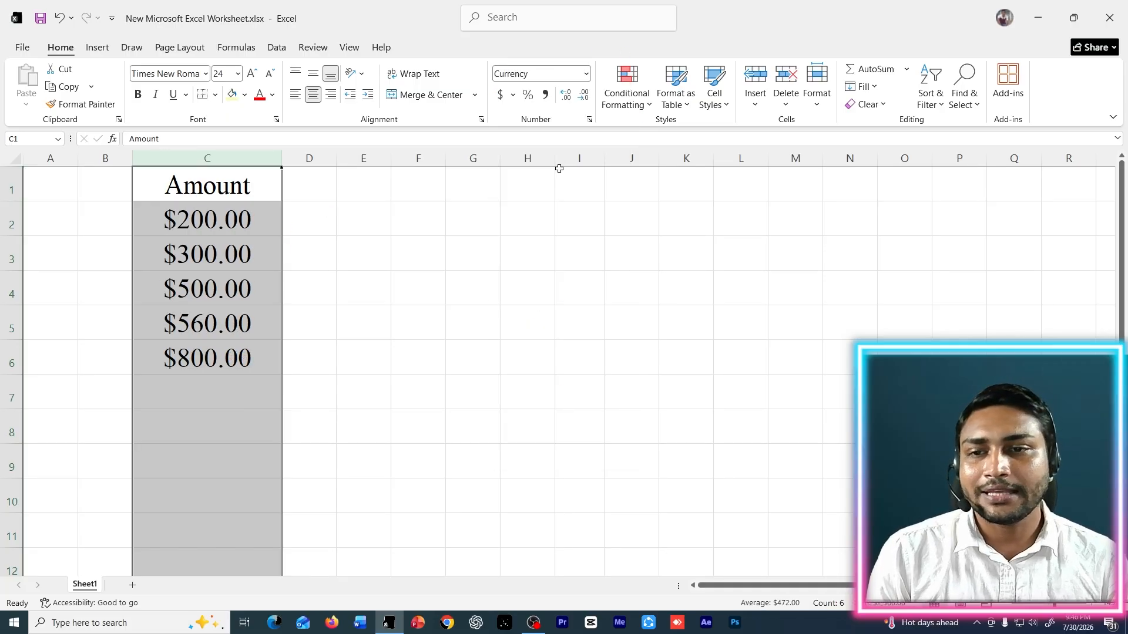
left_click(551, 302)
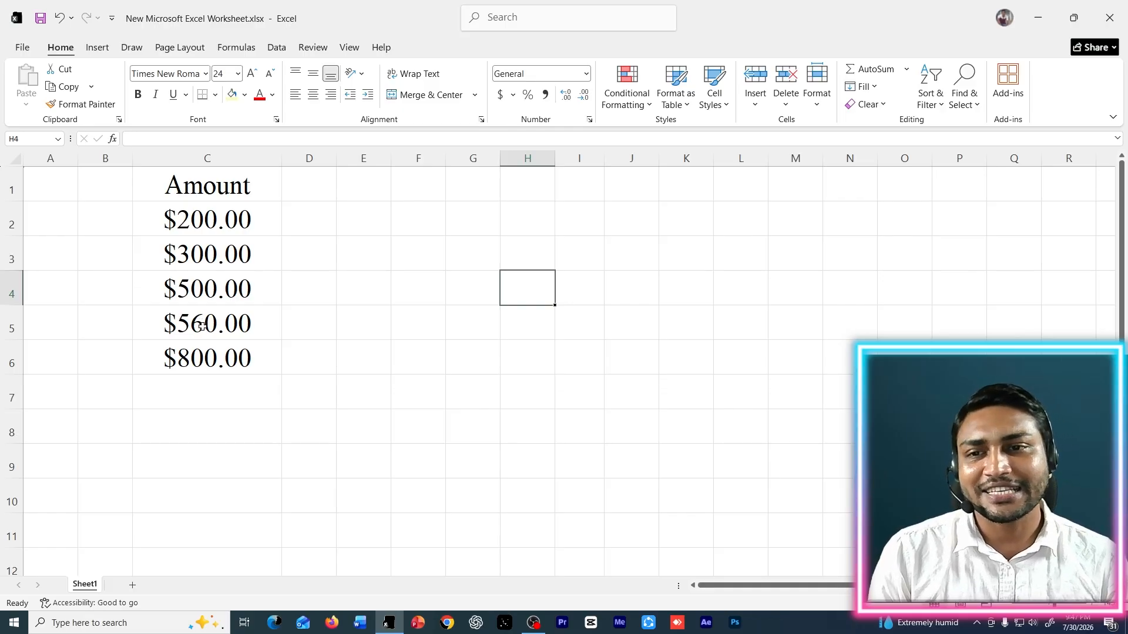
left_click(223, 335)
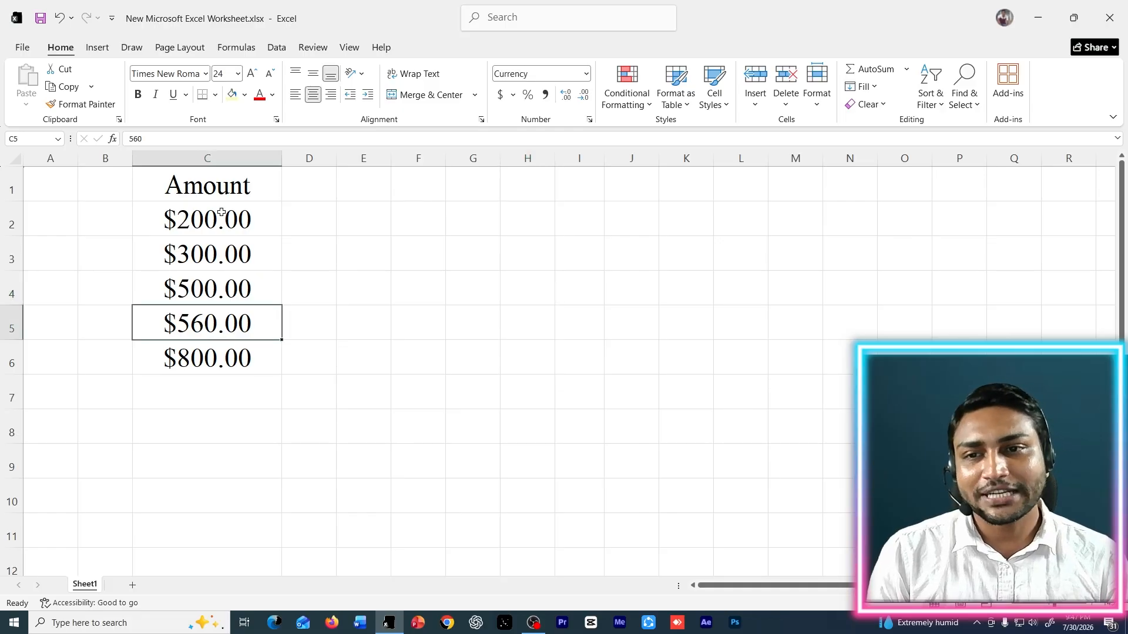
left_click(253, 157)
left_click(368, 292)
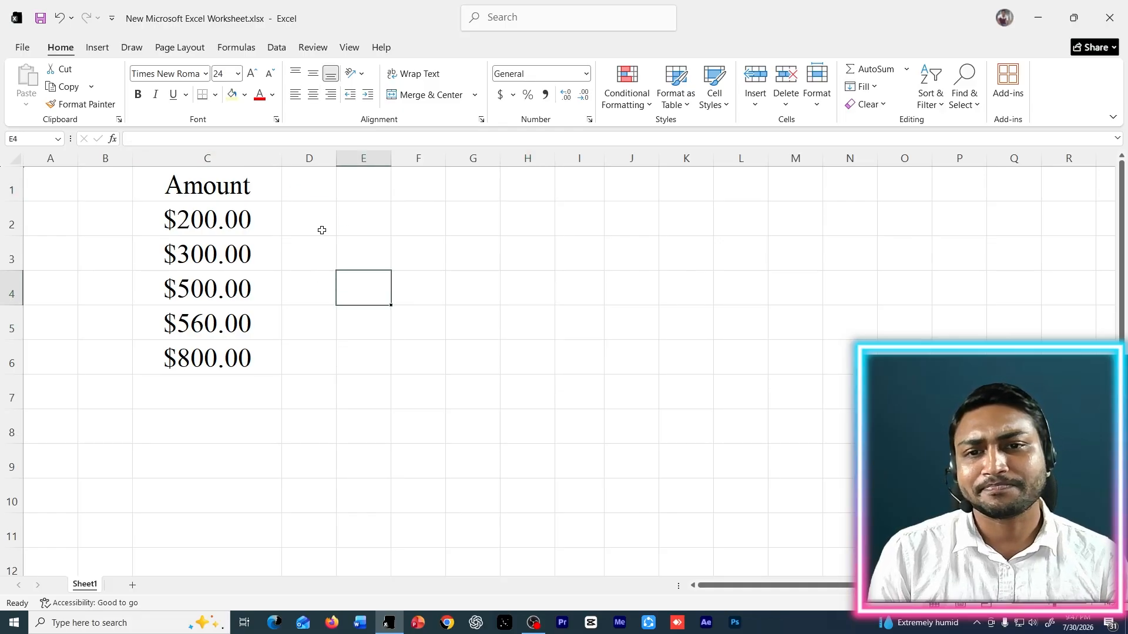
left_click(235, 158)
left_click(427, 221)
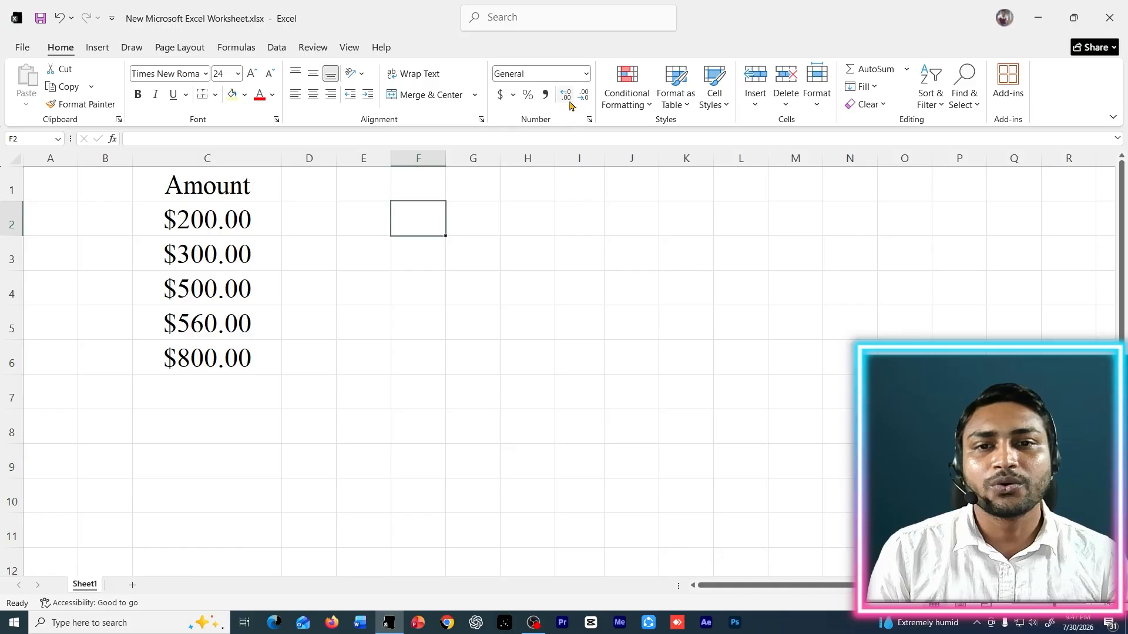
Step: Review the General, Currency and Time number format categories in the Format Cells dialog without applying any of them
left_click(589, 119)
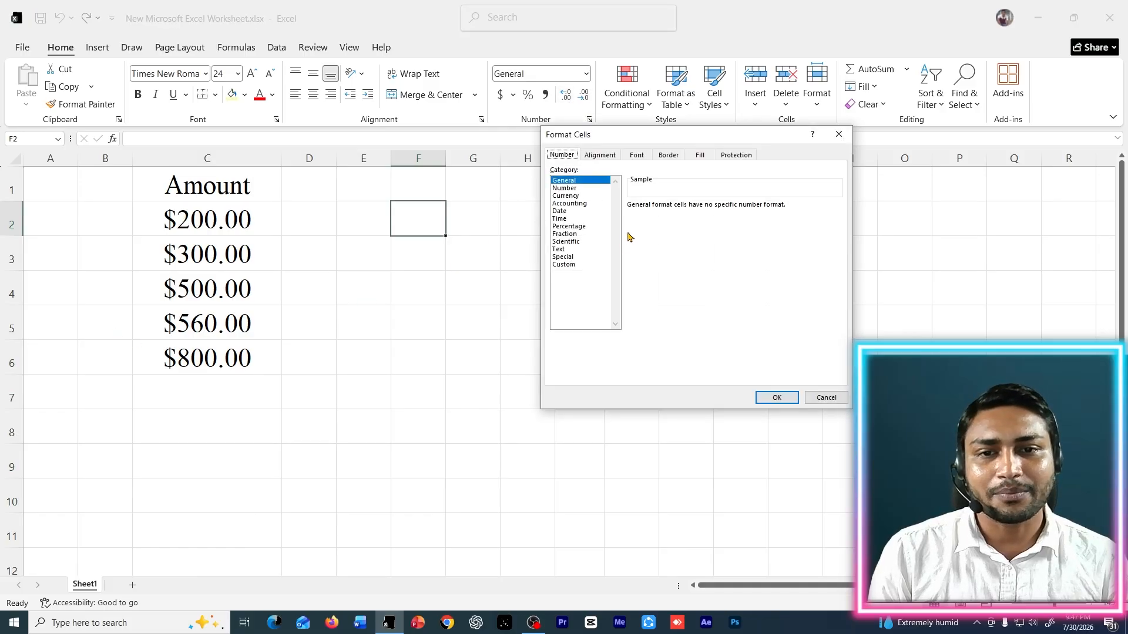
left_click(579, 182)
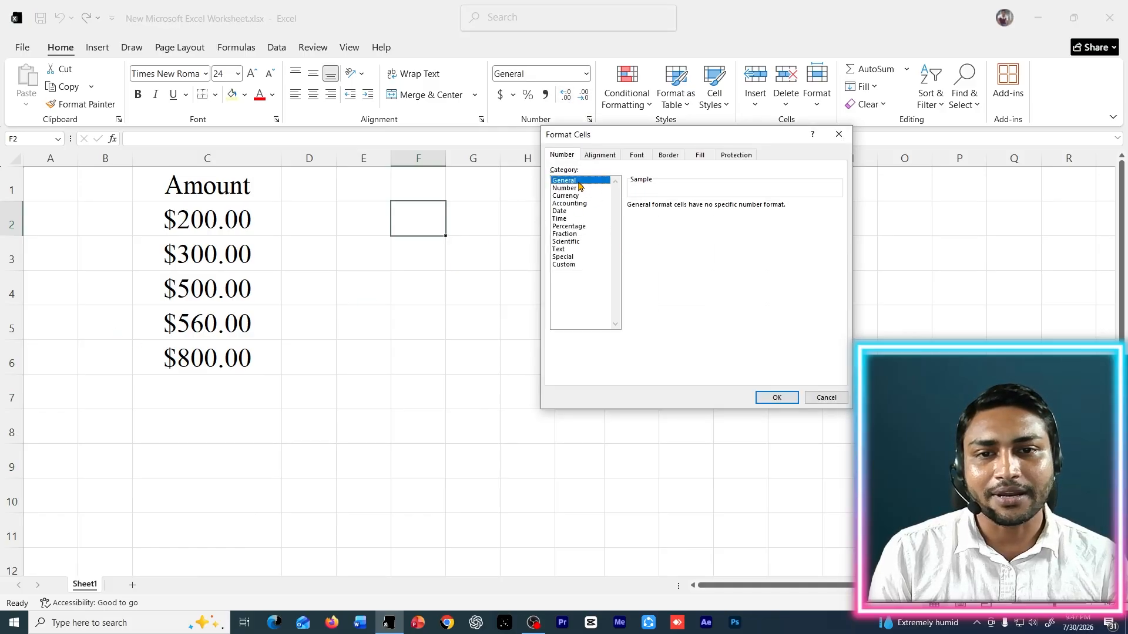
left_click(567, 196)
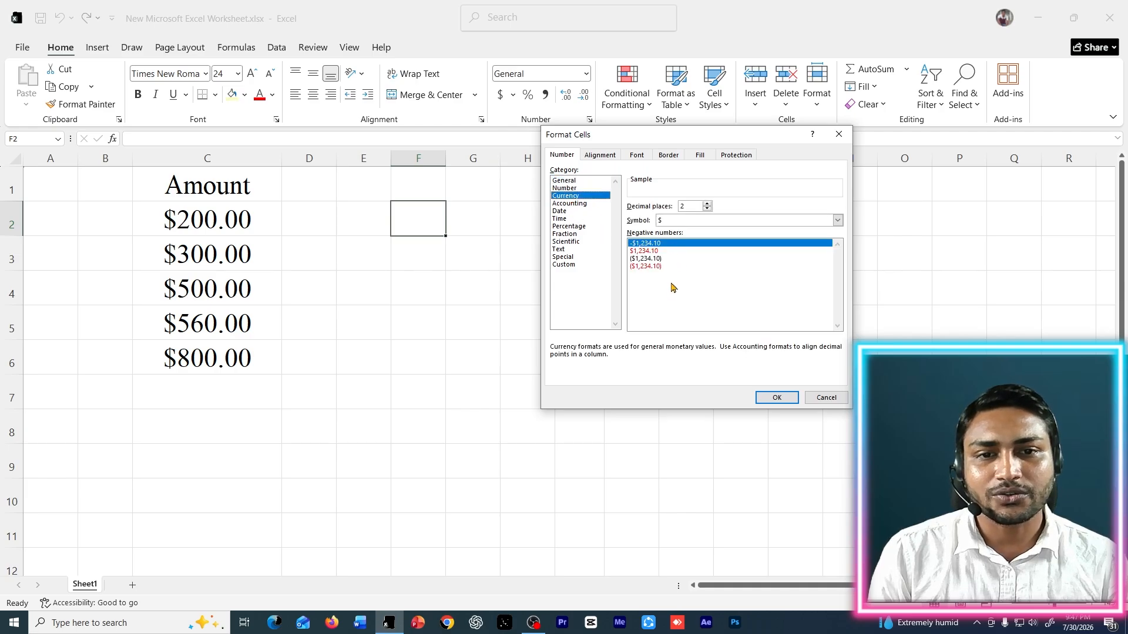
left_click(686, 222)
left_click(578, 218)
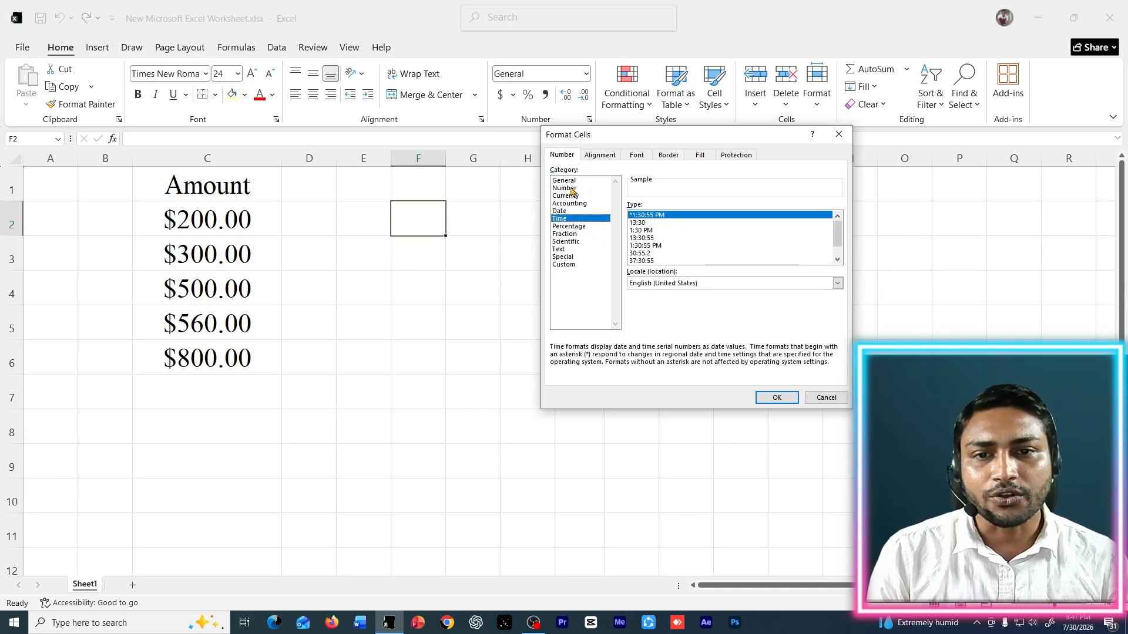
left_click(825, 397)
Step: Format the empty cell H4 as Currency with the ৳ Bangla (Bangladesh) symbol
left_click(503, 276)
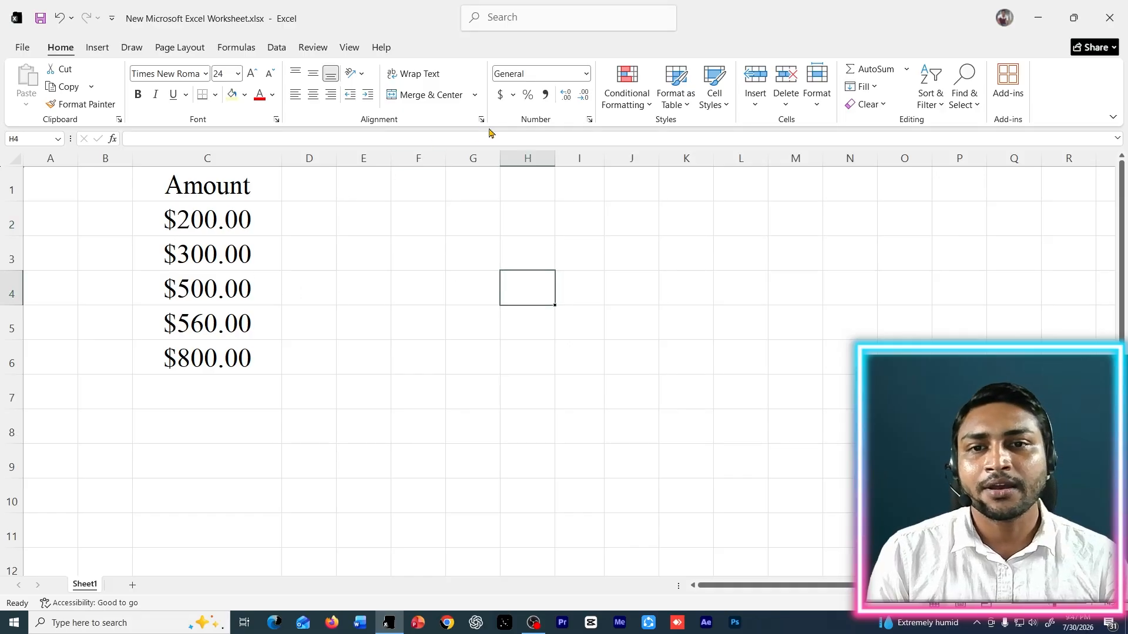
left_click(588, 120)
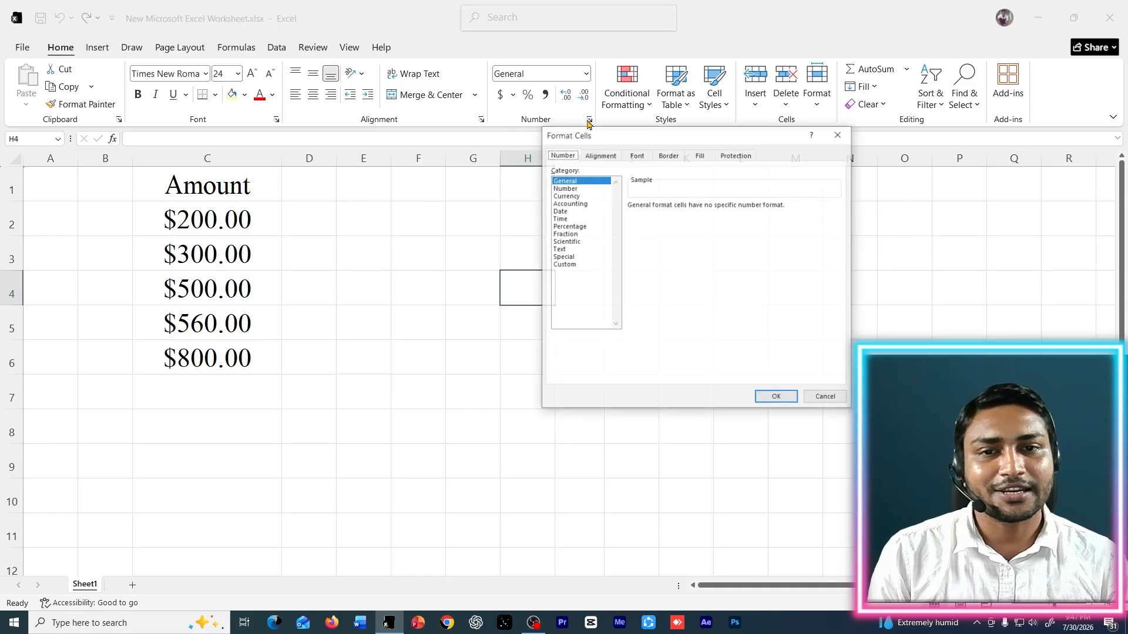
left_click(566, 196)
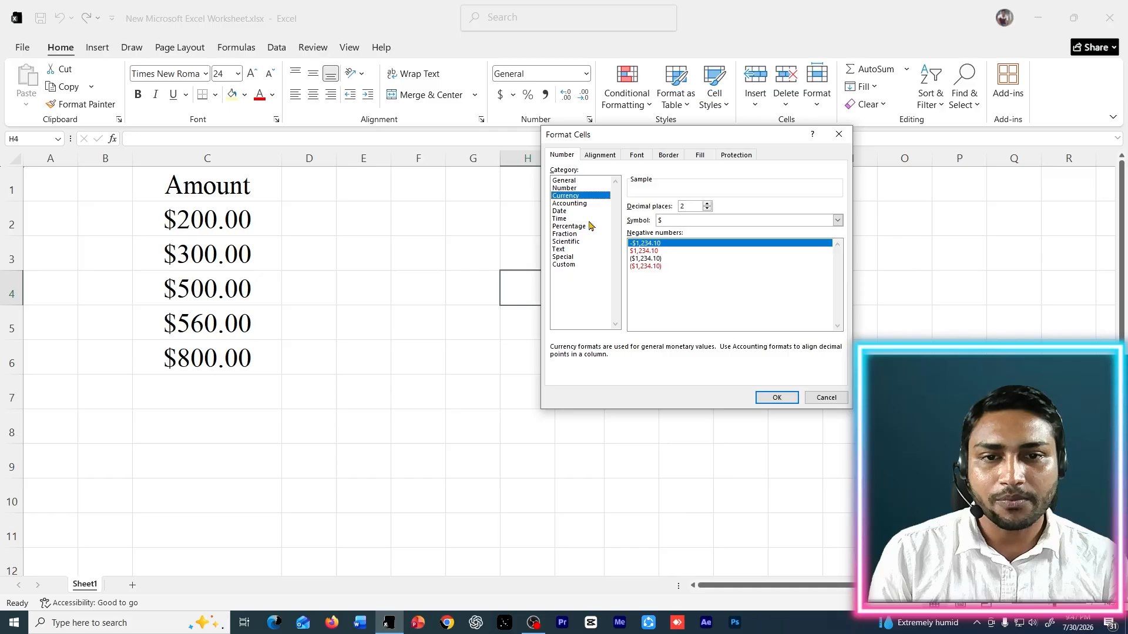
left_click(742, 221)
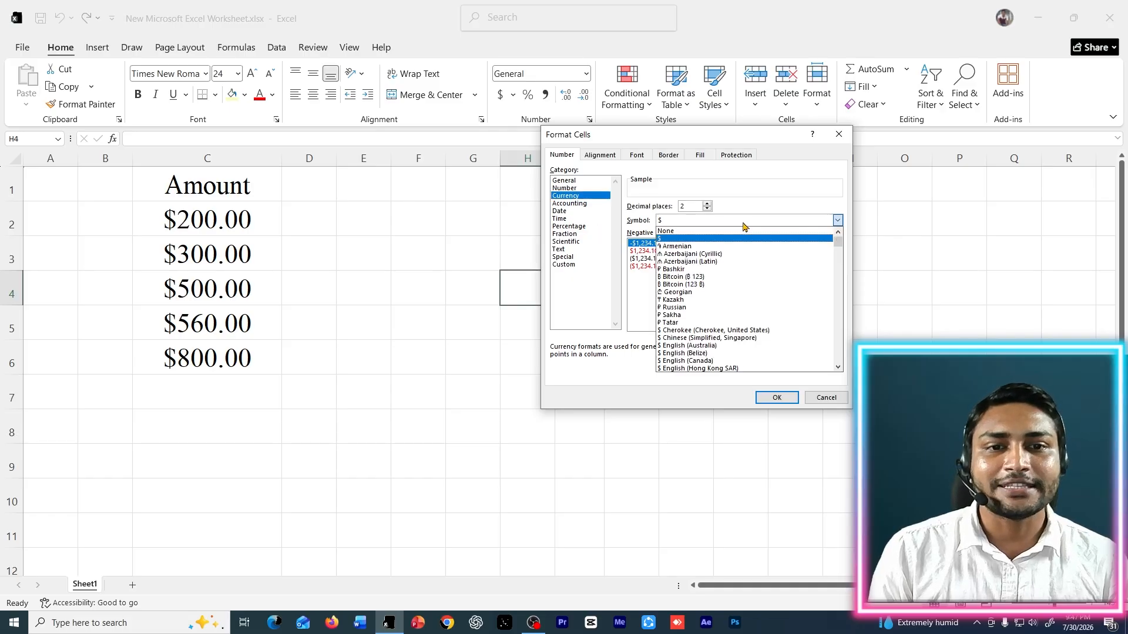
scroll(728, 305, "down", 8)
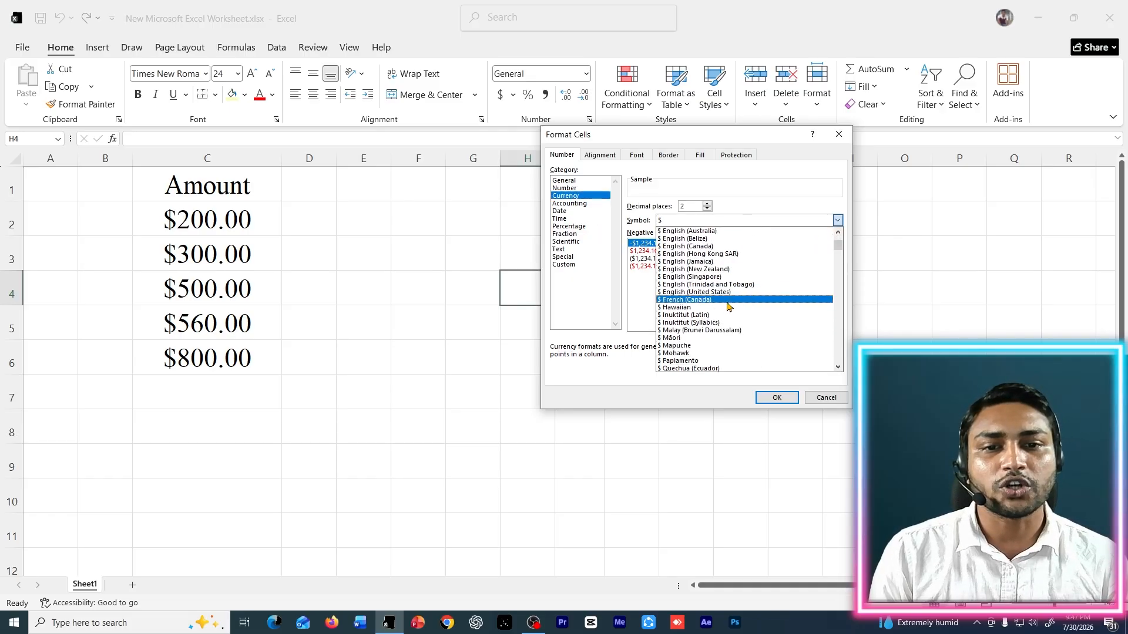
scroll(721, 302, "down", 10)
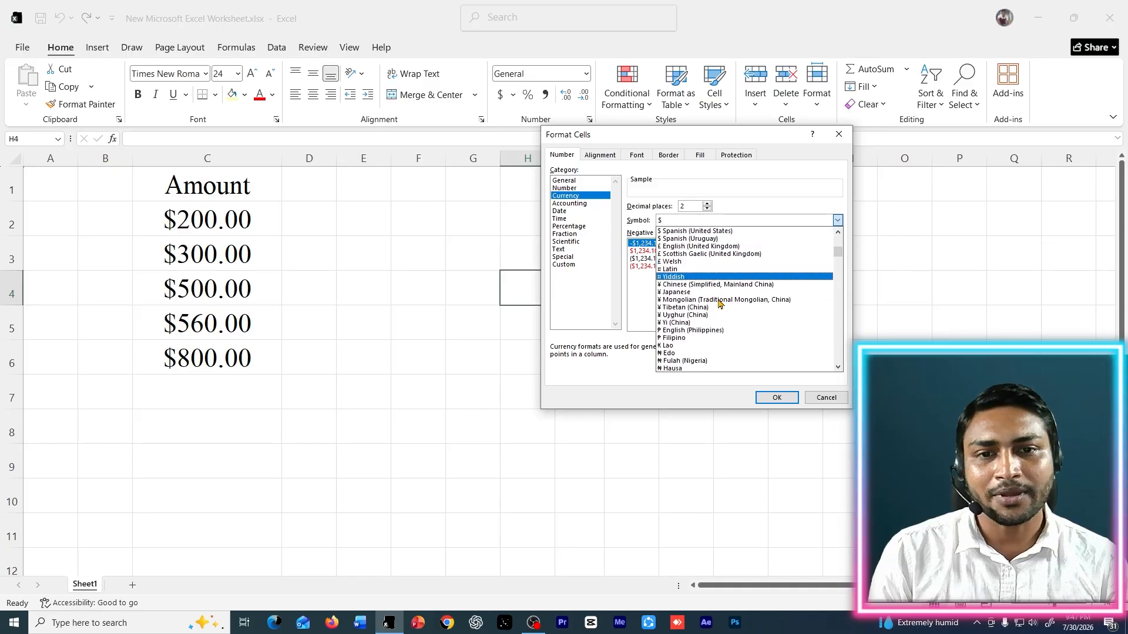
key("b")
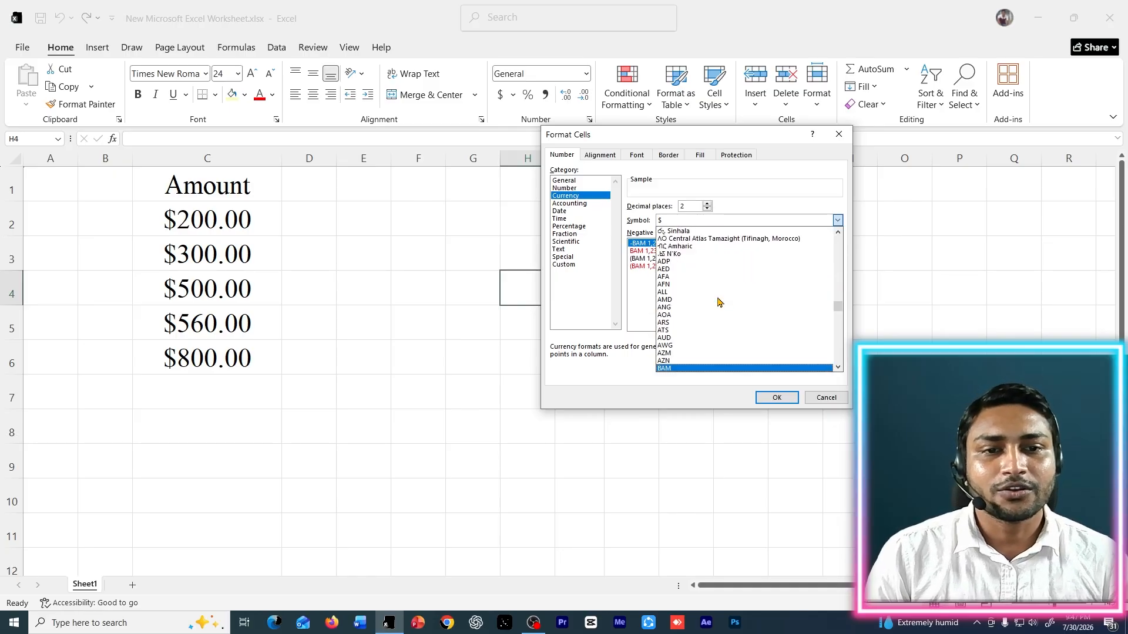
scroll(728, 314, "up", 5)
left_click_drag(836, 303, 830, 236)
scroll(685, 276, "down", 4)
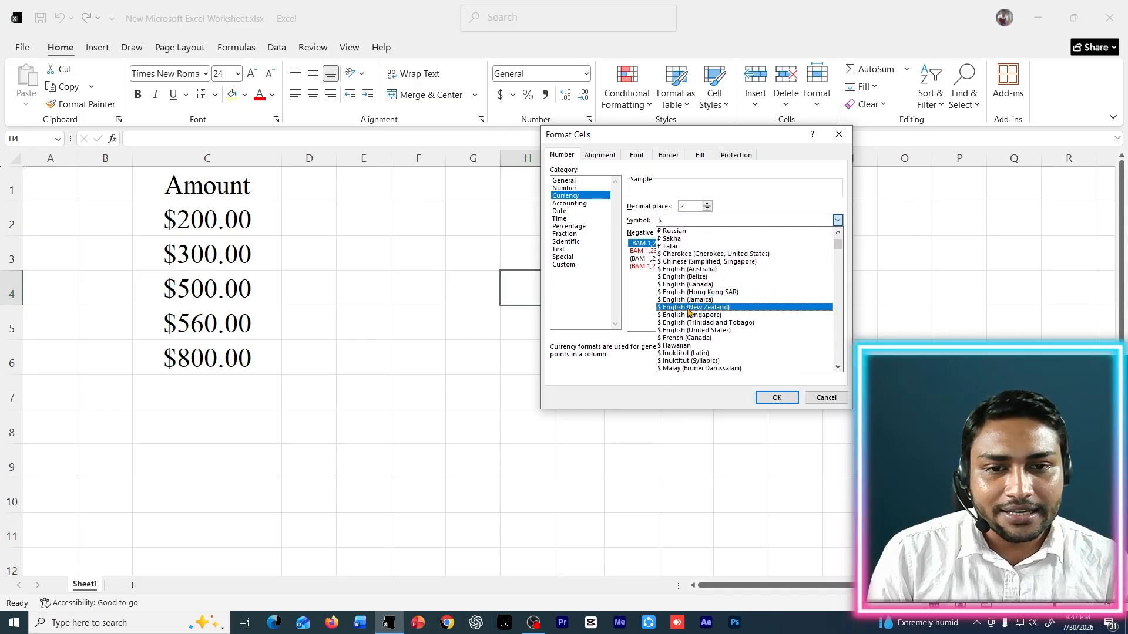
scroll(693, 317, "down", 15)
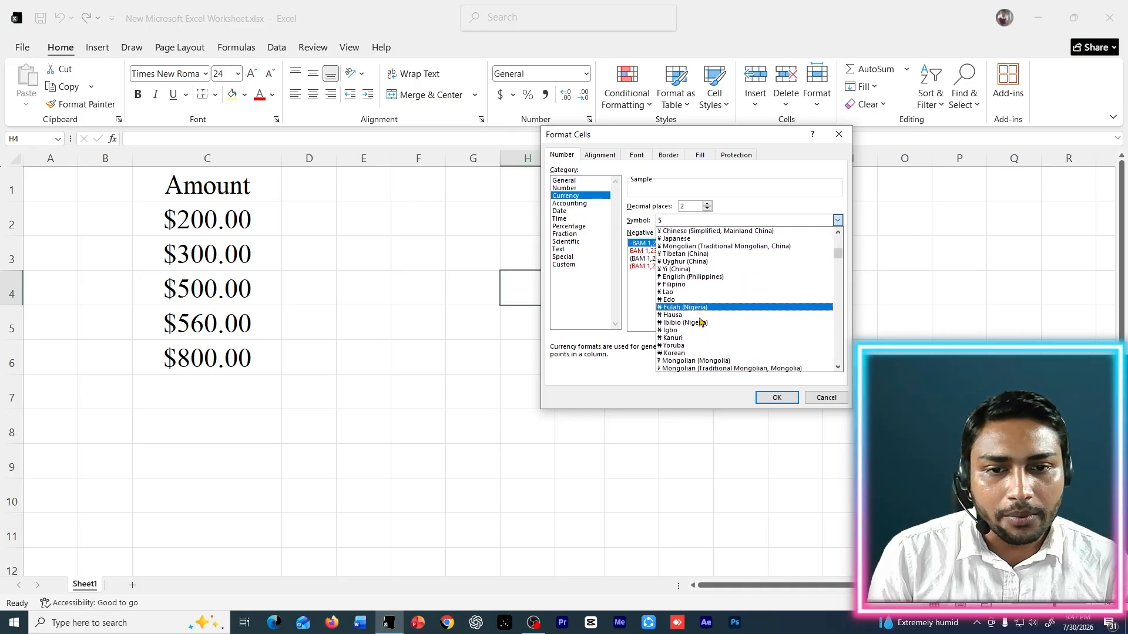
scroll(702, 321, "down", 12)
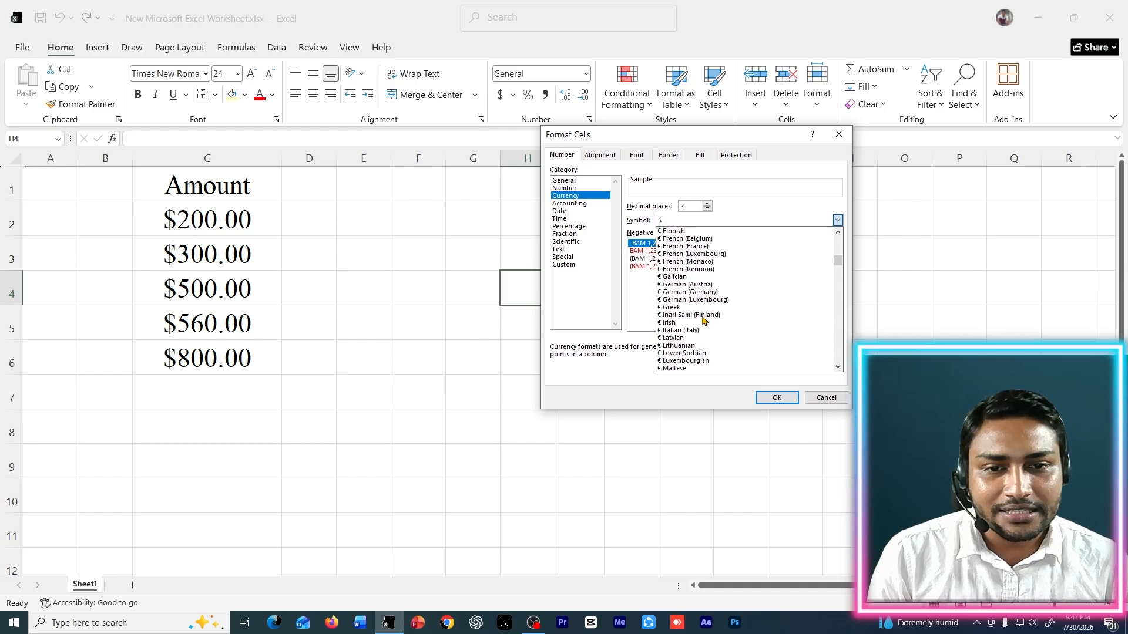
scroll(704, 321, "down", 6)
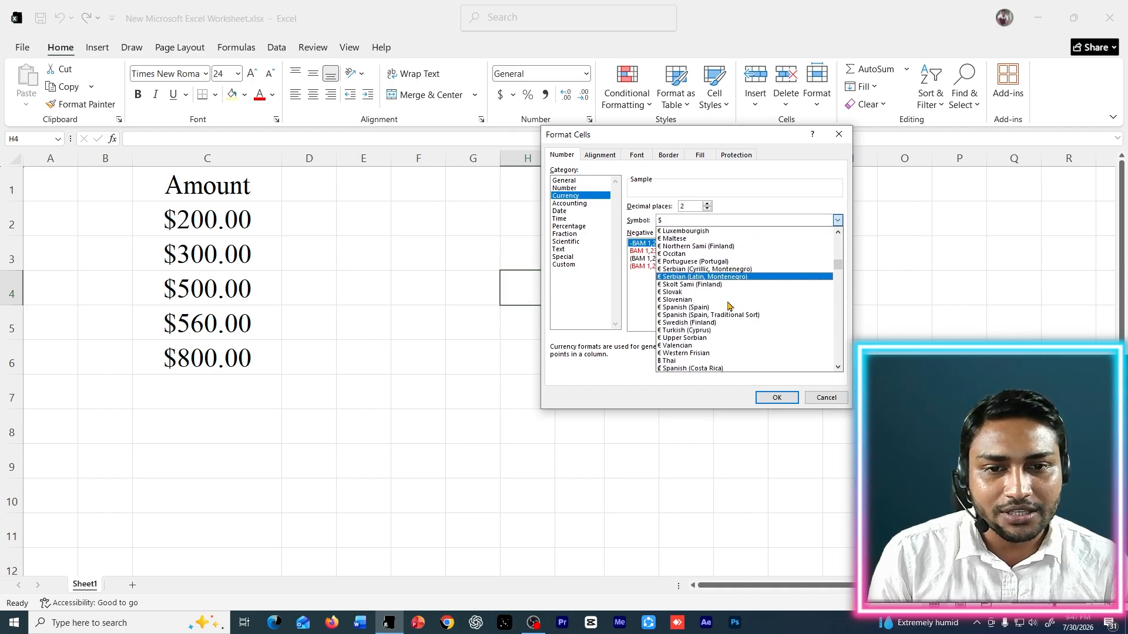
scroll(728, 305, "down", 2)
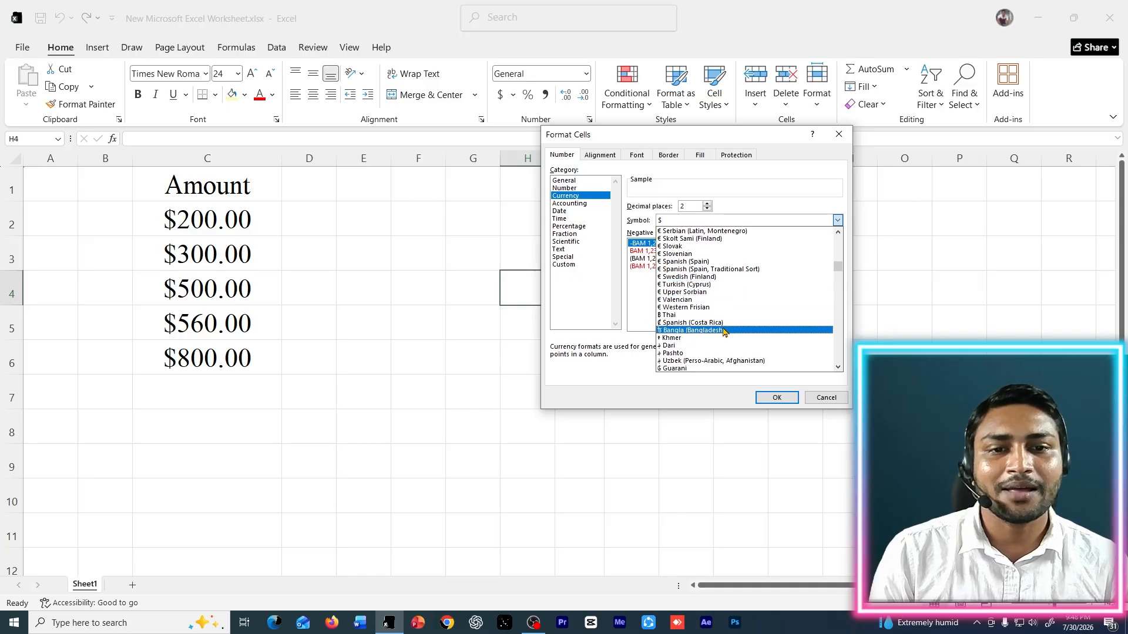
left_click(697, 331)
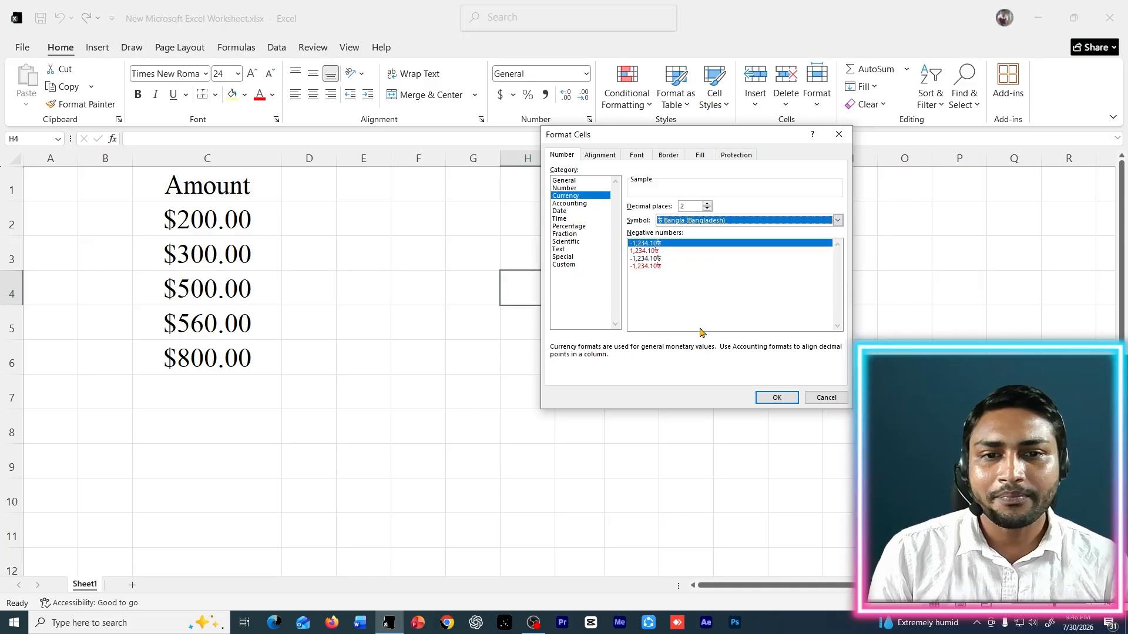
left_click(777, 397)
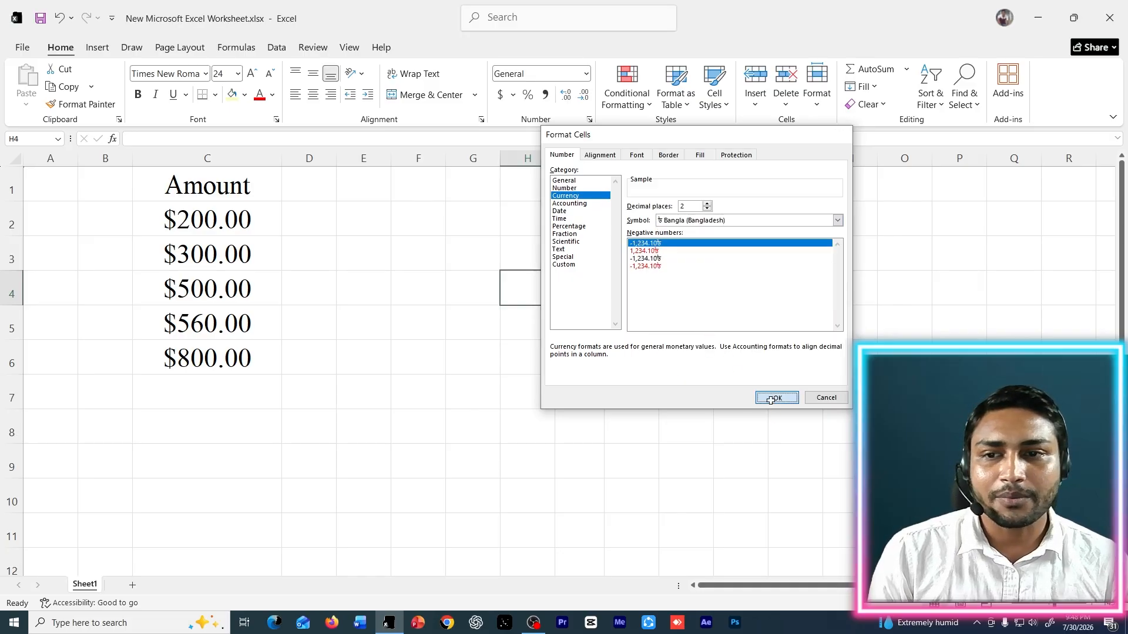
left_click(244, 267)
left_click(207, 158)
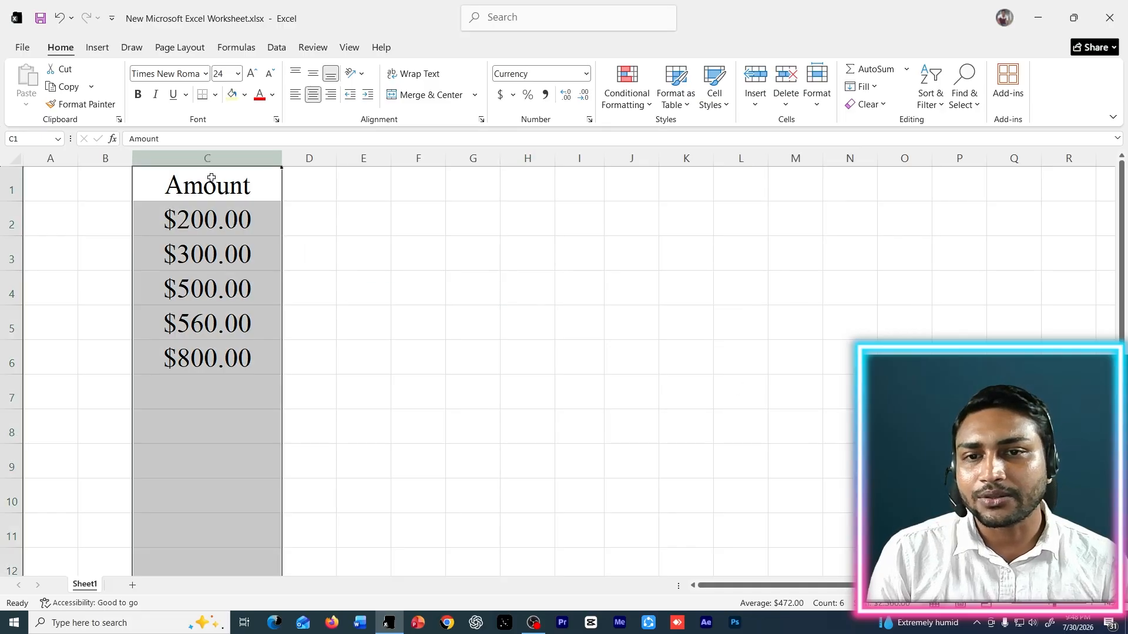
left_click(370, 279)
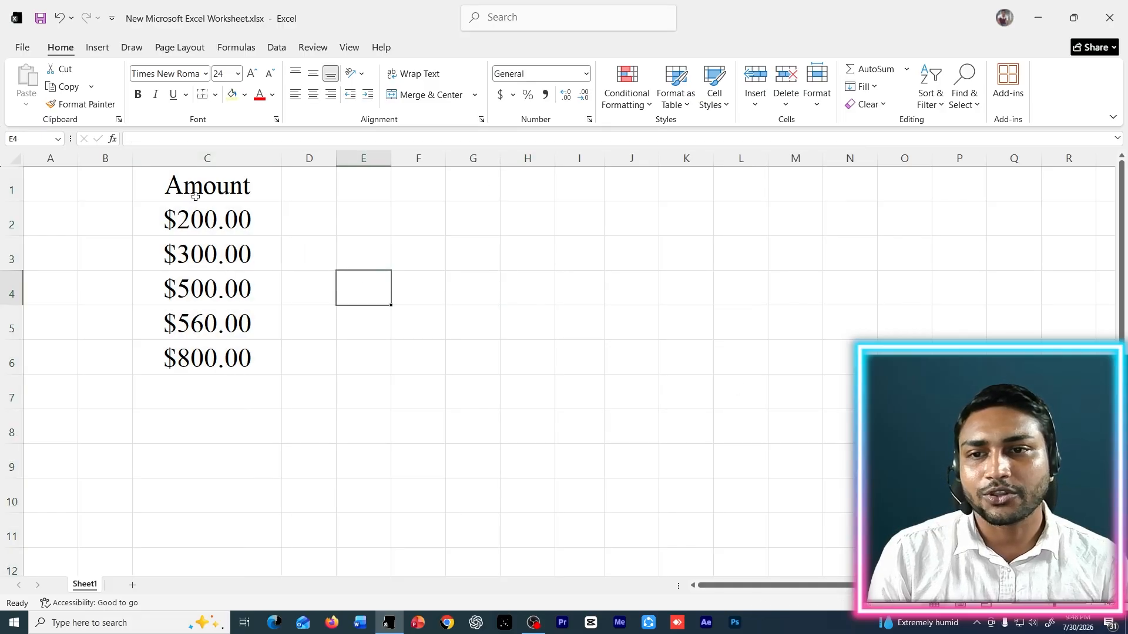
Step: Change the currency symbol for the whole of column C to ৳ Bangla (Bangladesh)
left_click(214, 159)
left_click(589, 120)
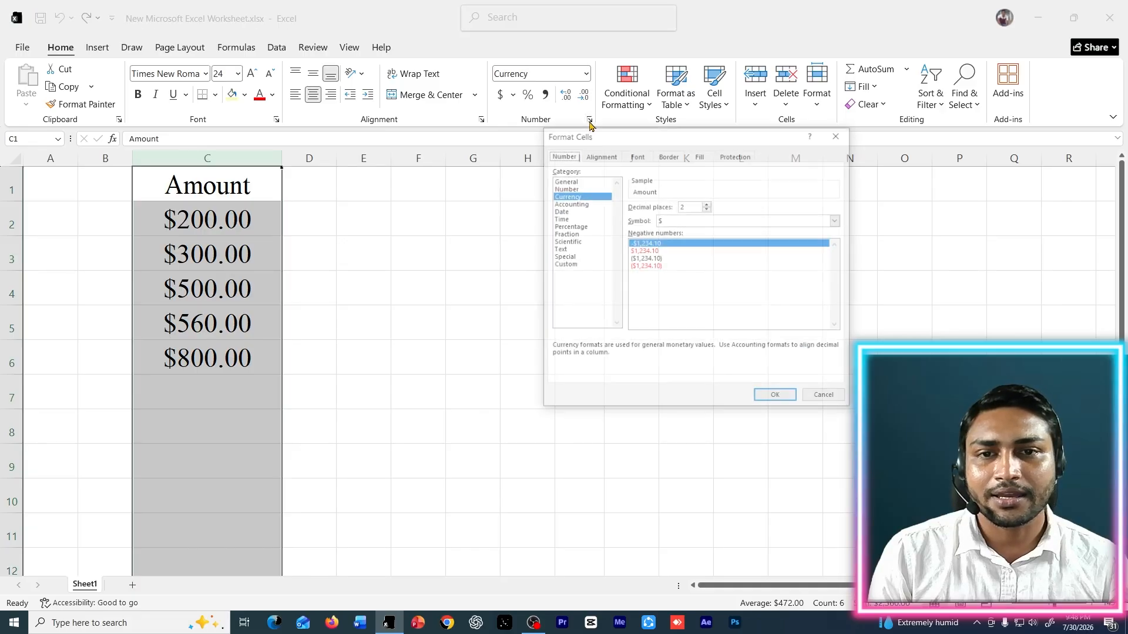
left_click(663, 224)
scroll(711, 323, "down", 5)
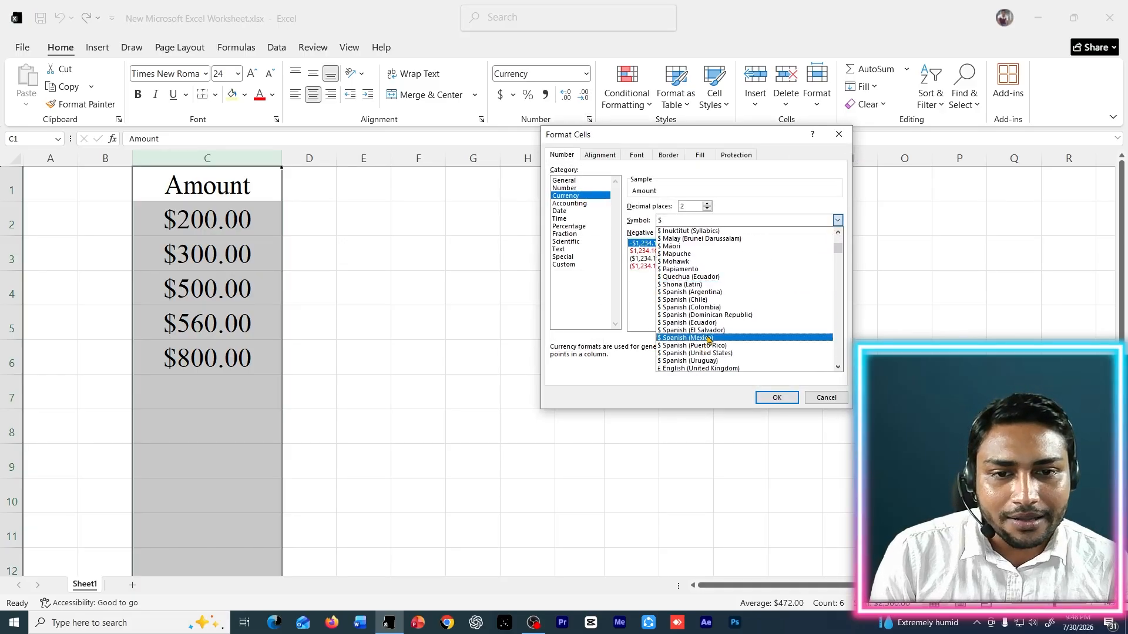
scroll(707, 339, "down", 10)
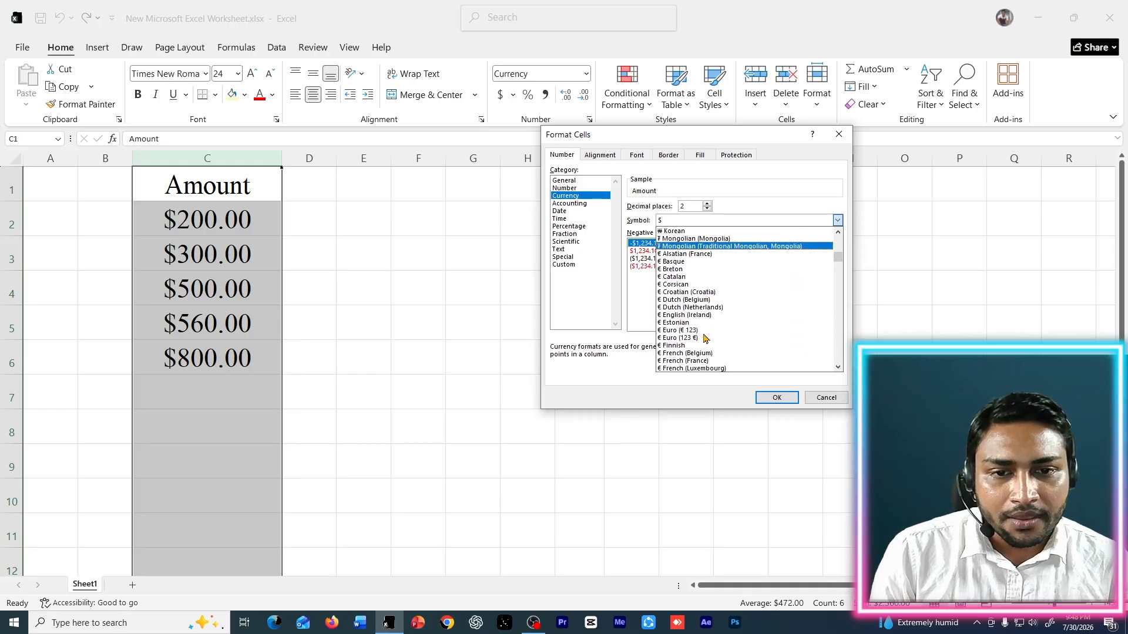
scroll(705, 339, "down", 12)
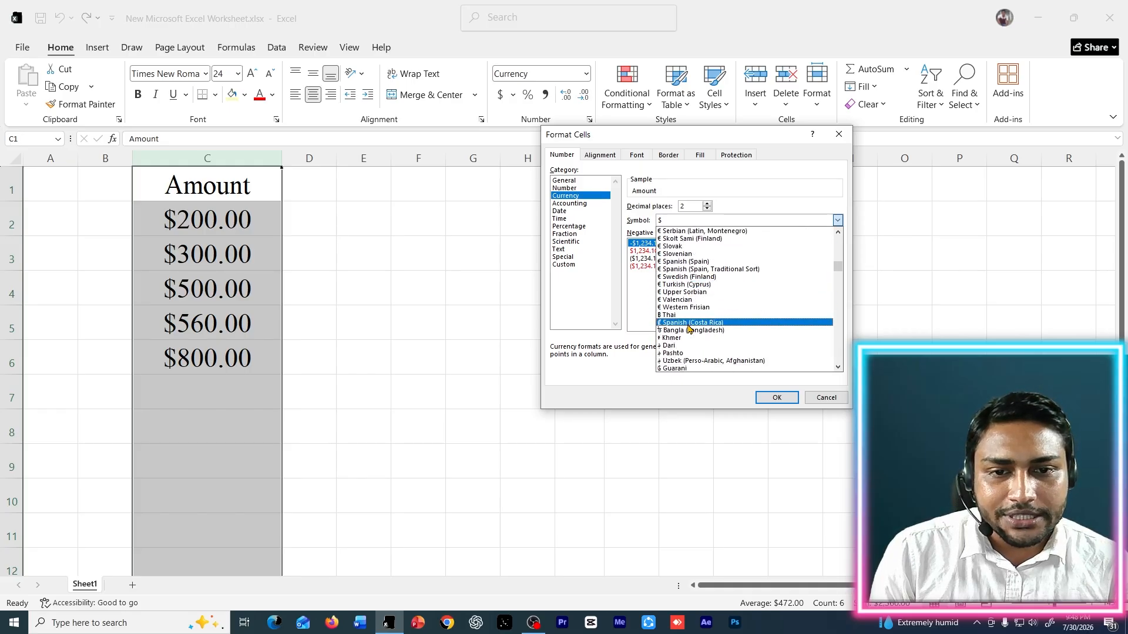
left_click(690, 331)
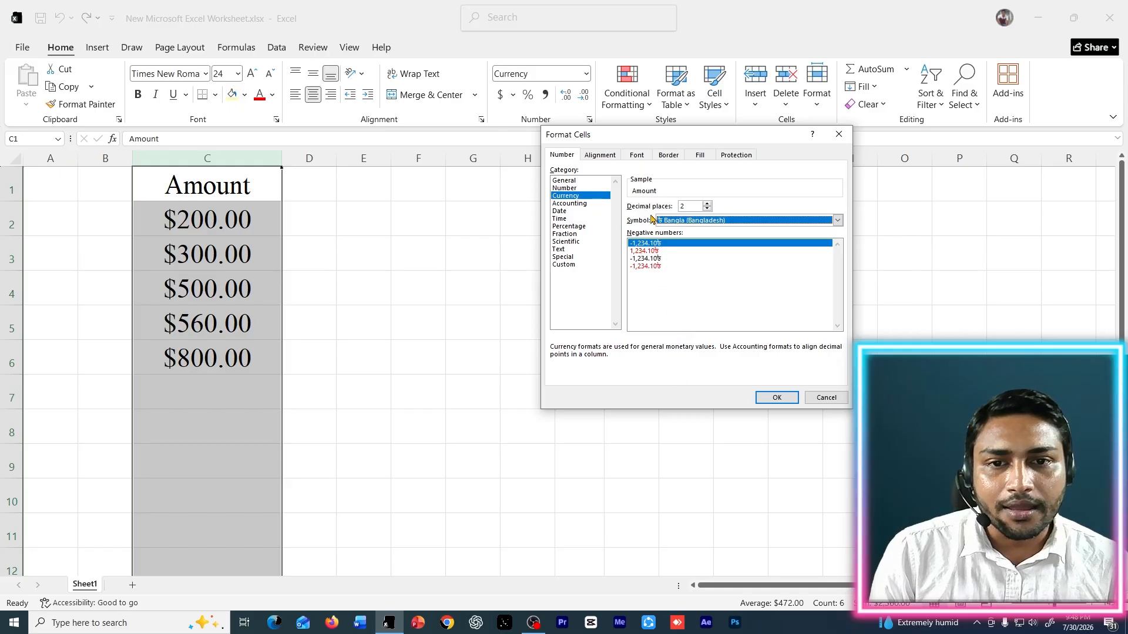
left_click(776, 397)
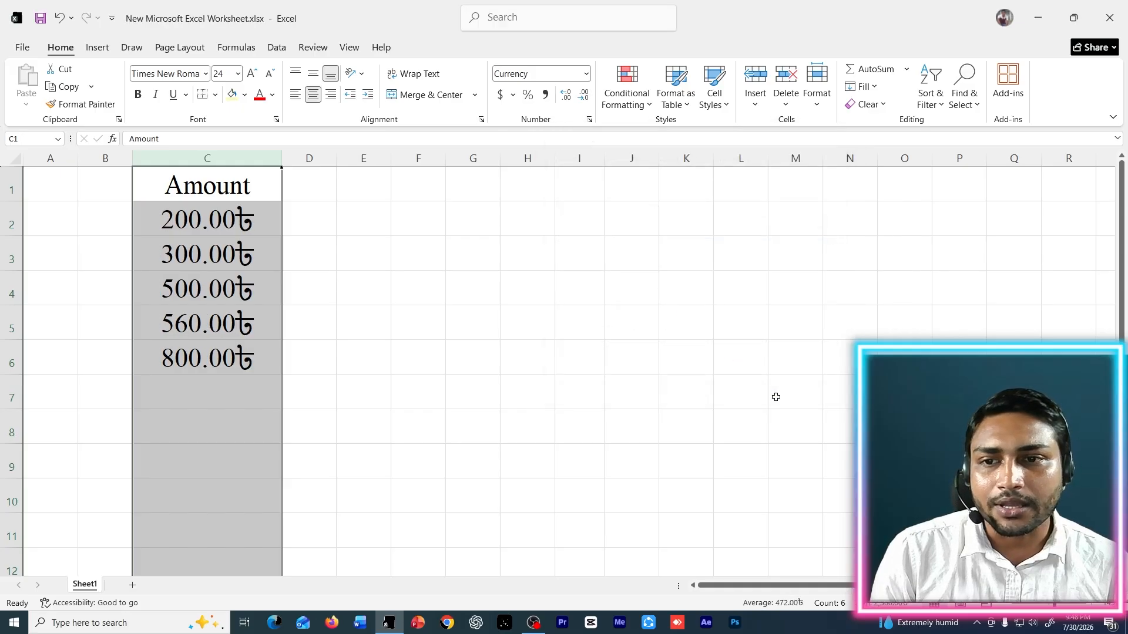
left_click(199, 347)
left_click(275, 230)
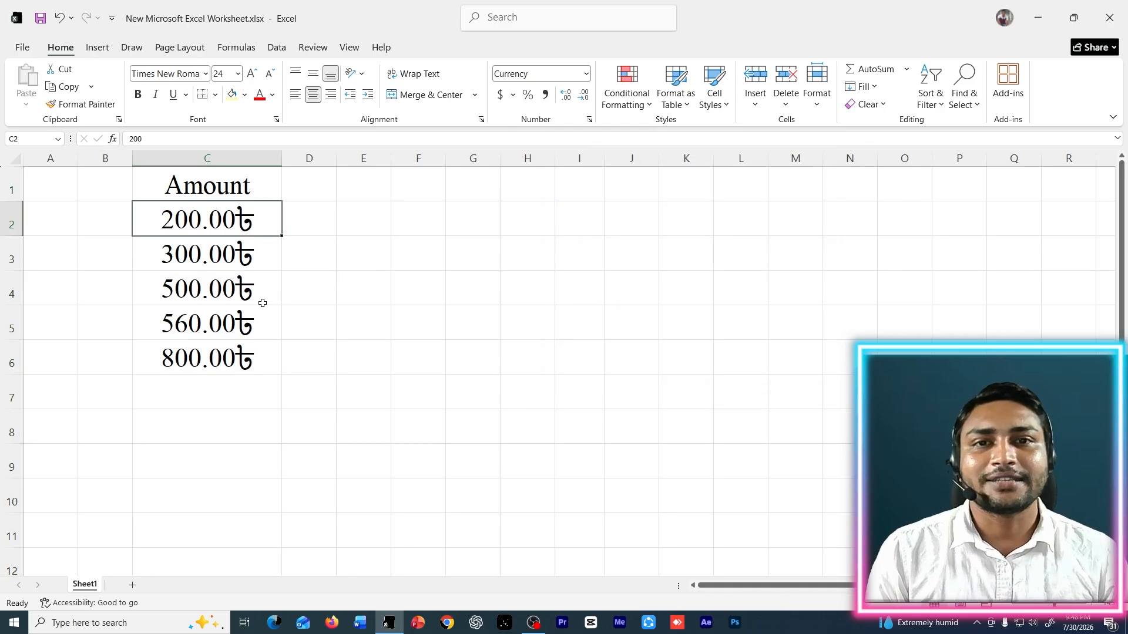
left_click(269, 320)
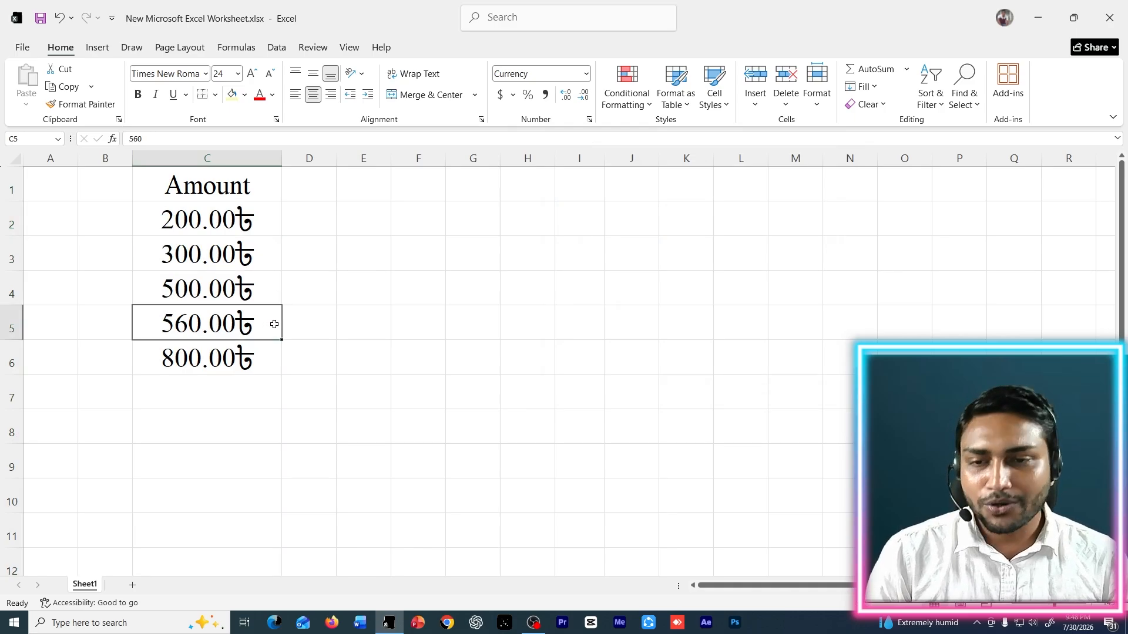